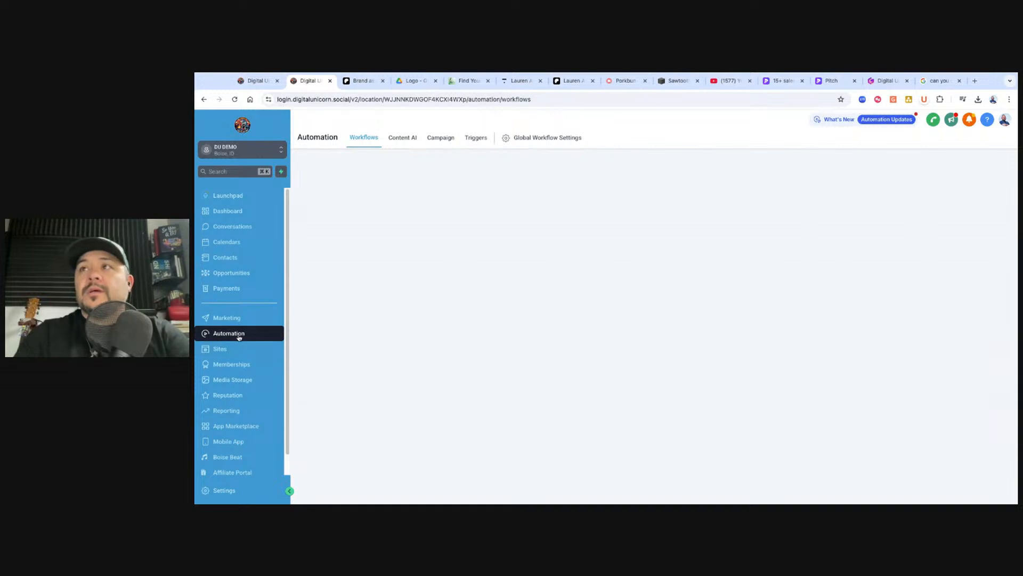
Open Recipe - Email Drip Sequence from the Demo Newsletter folder and inspect Email 1's settings
left_click(432, 290)
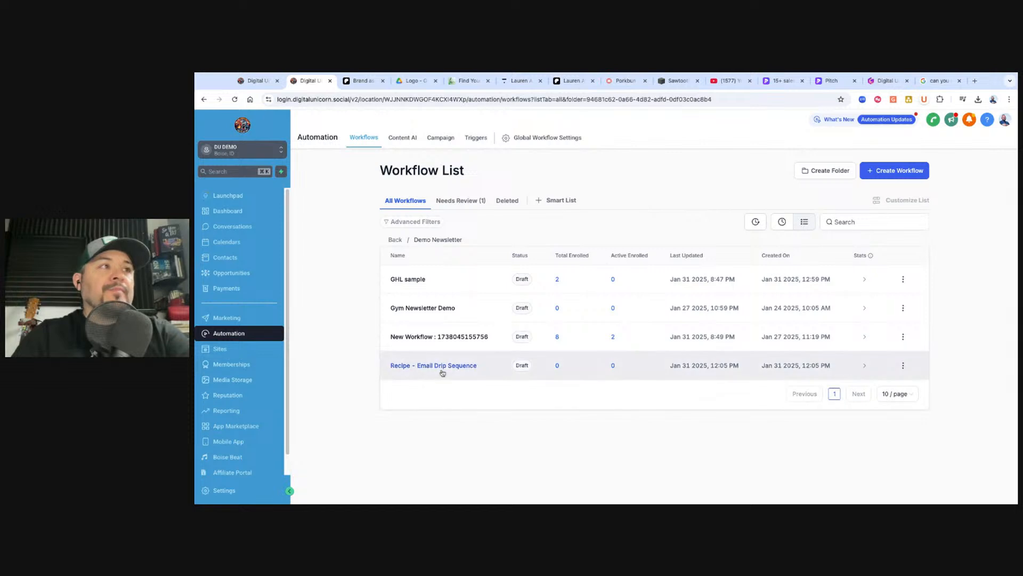
left_click(440, 366)
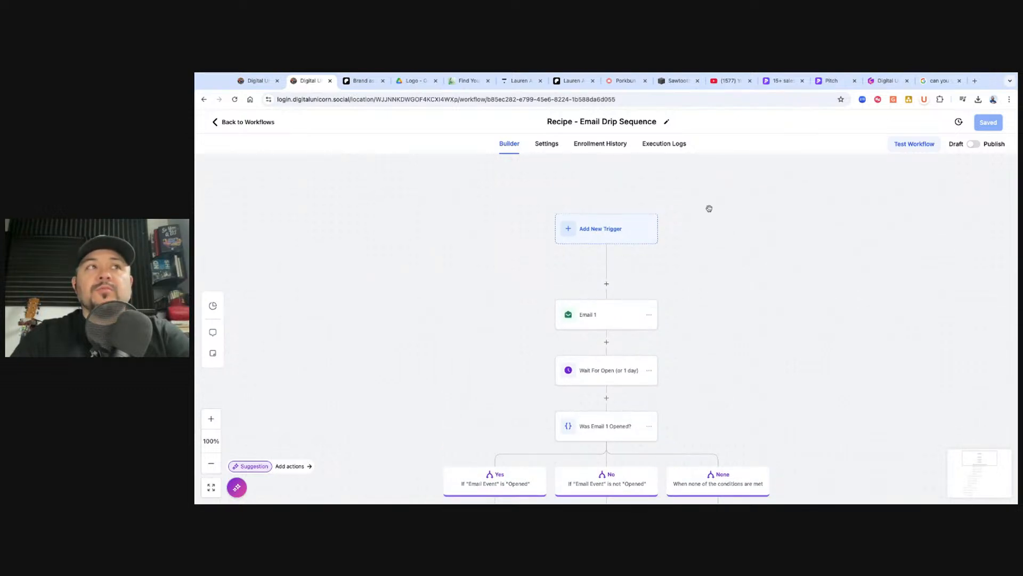
scroll(664, 300, "down", 1)
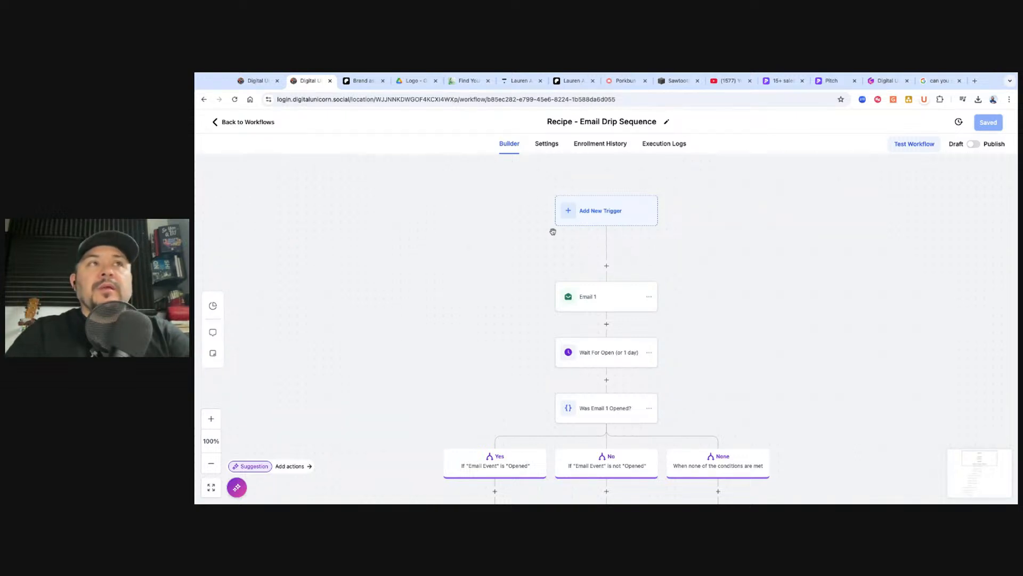
scroll(748, 272, "down", 1)
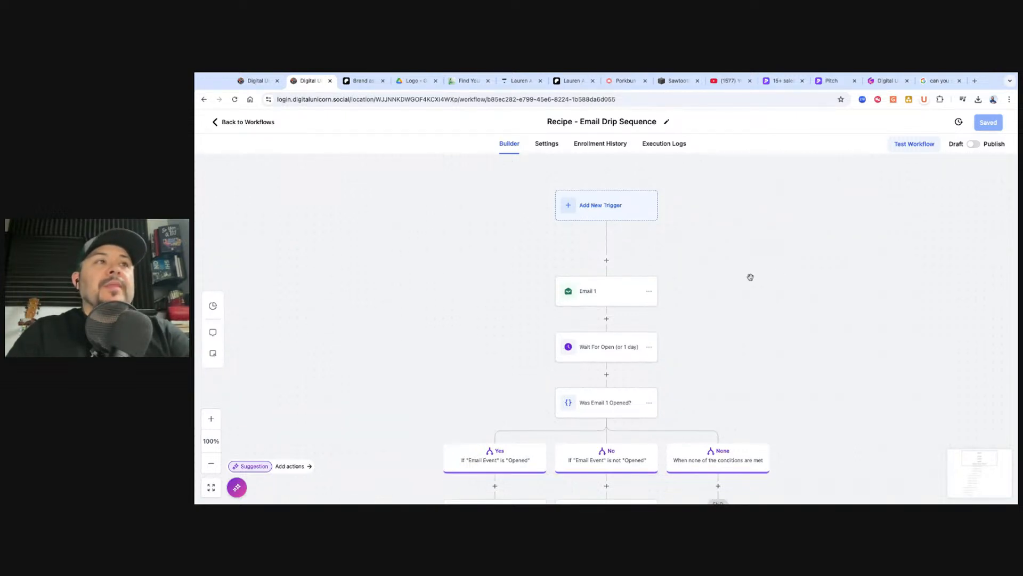
left_click(596, 295)
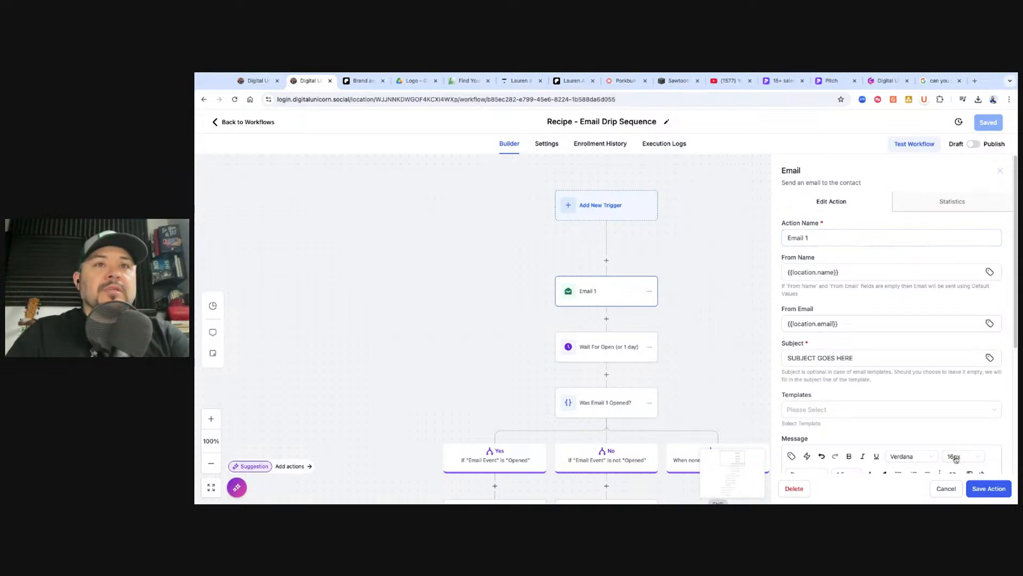
left_click(941, 489)
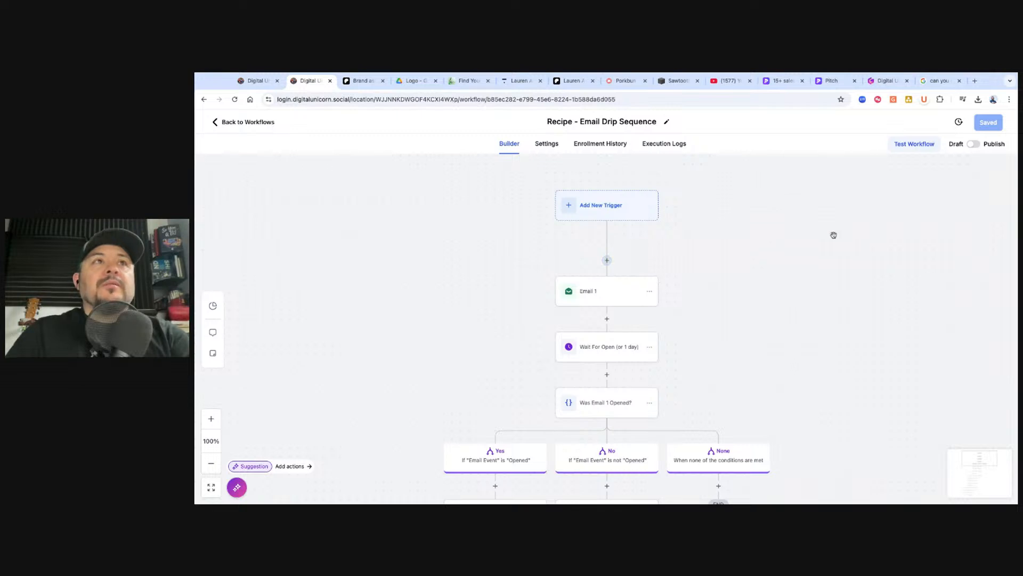
Insert a Send Email step before Email 1 named 'Warm Up Email 1'
left_click(607, 260)
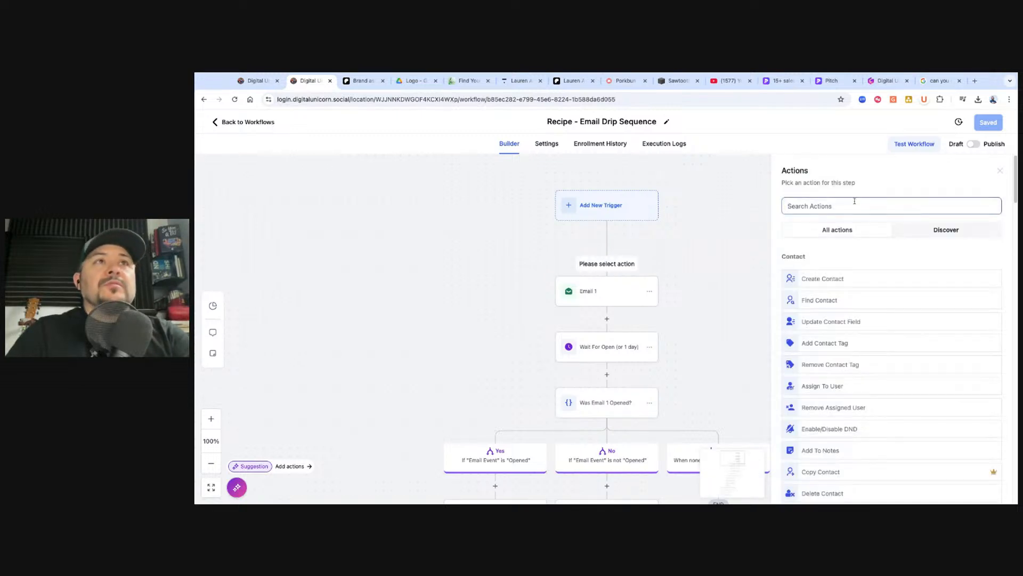
type("email")
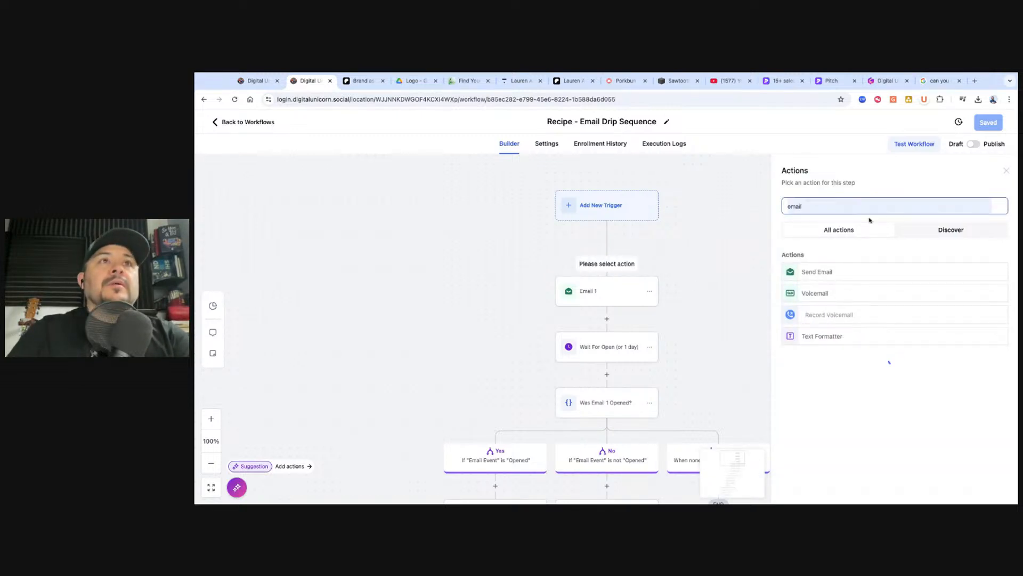
left_click(807, 274)
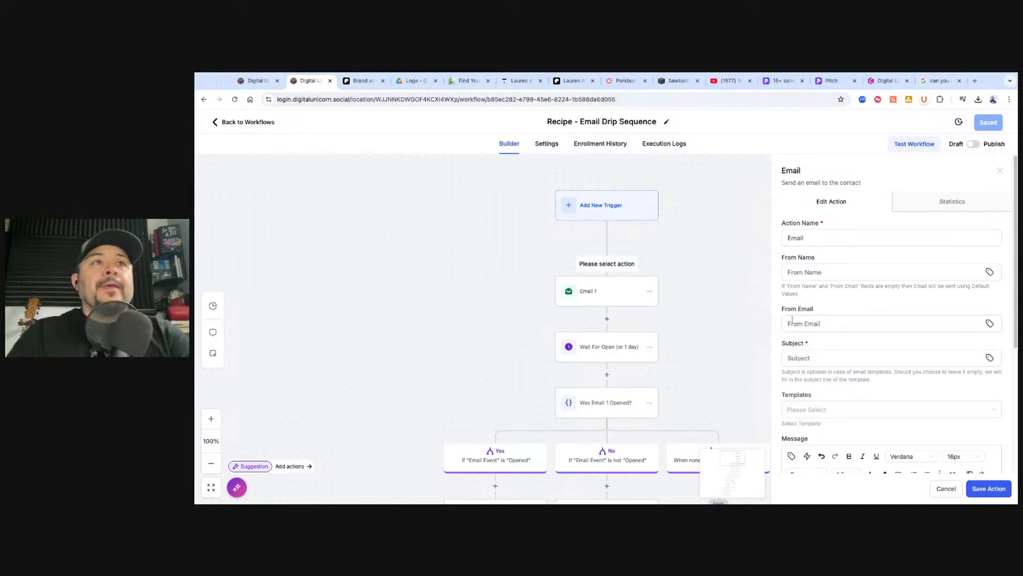
double_click(823, 238)
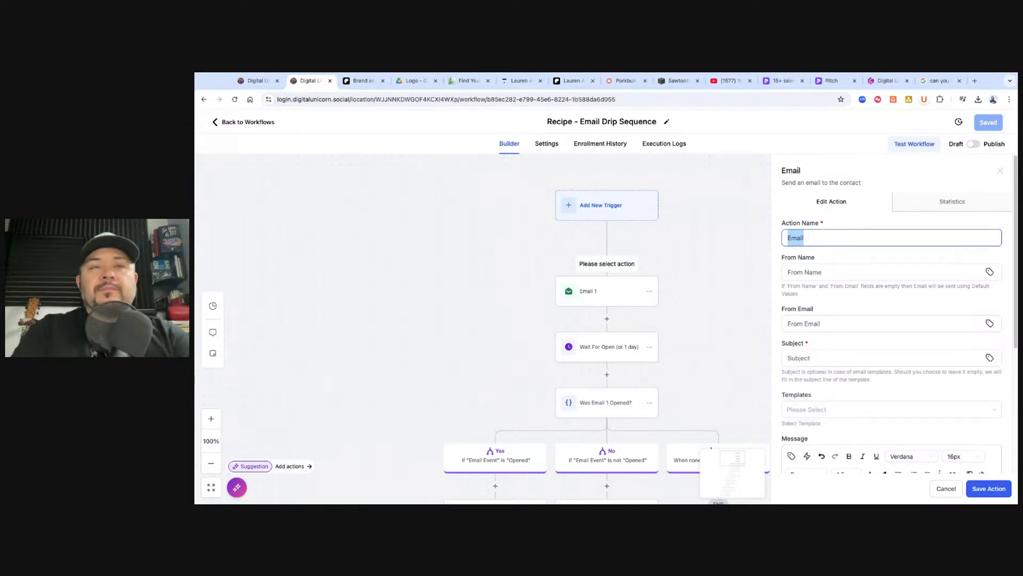
type("Warm u")
key("BackSpace")
type("Up Em")
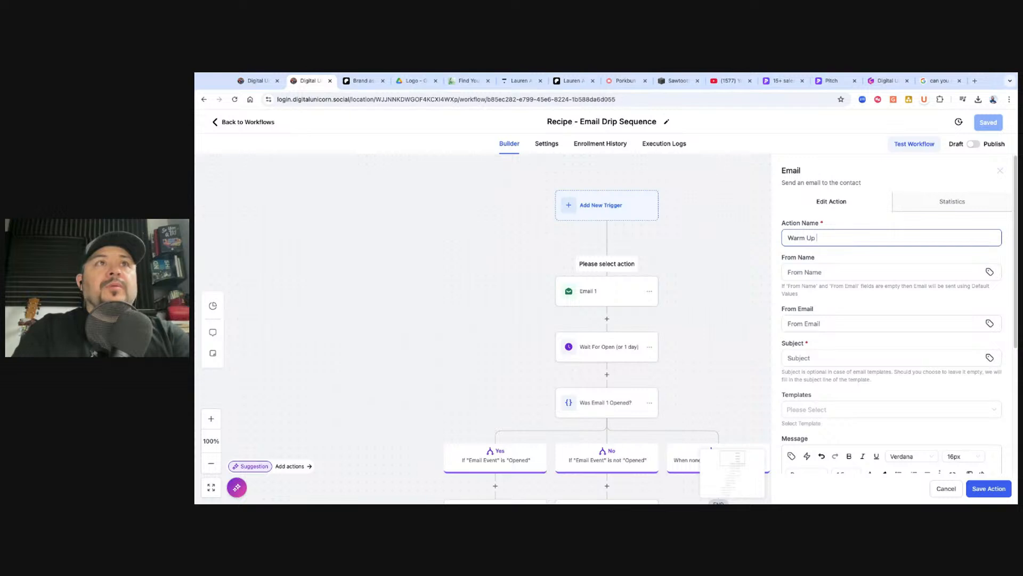
Enter the sender name, subject 'Warm up Email', and the 8-Shoe Design and Manufacturing template
left_click(827, 270)
type("Gordie")
left_click(831, 324)
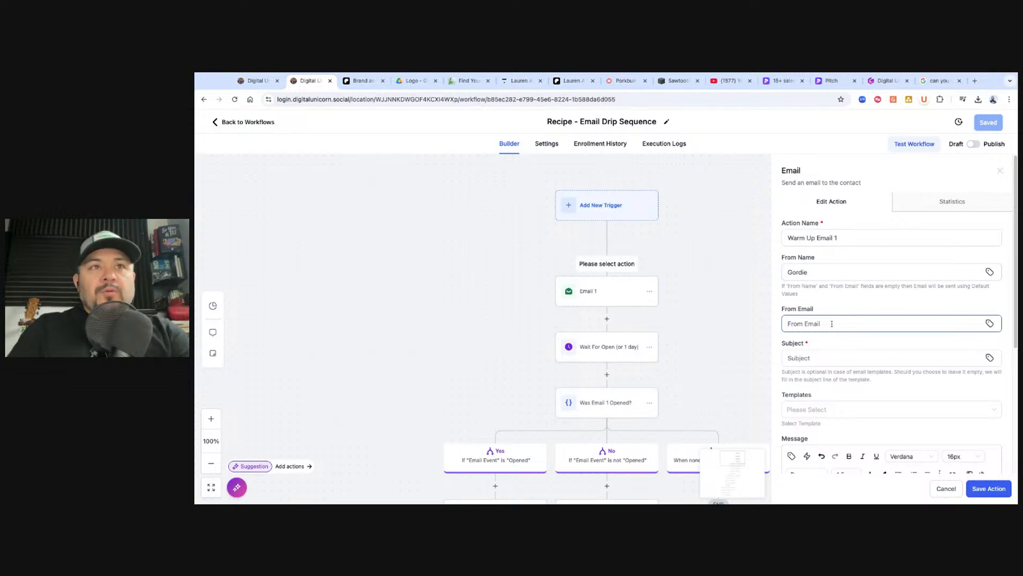
left_click(812, 353)
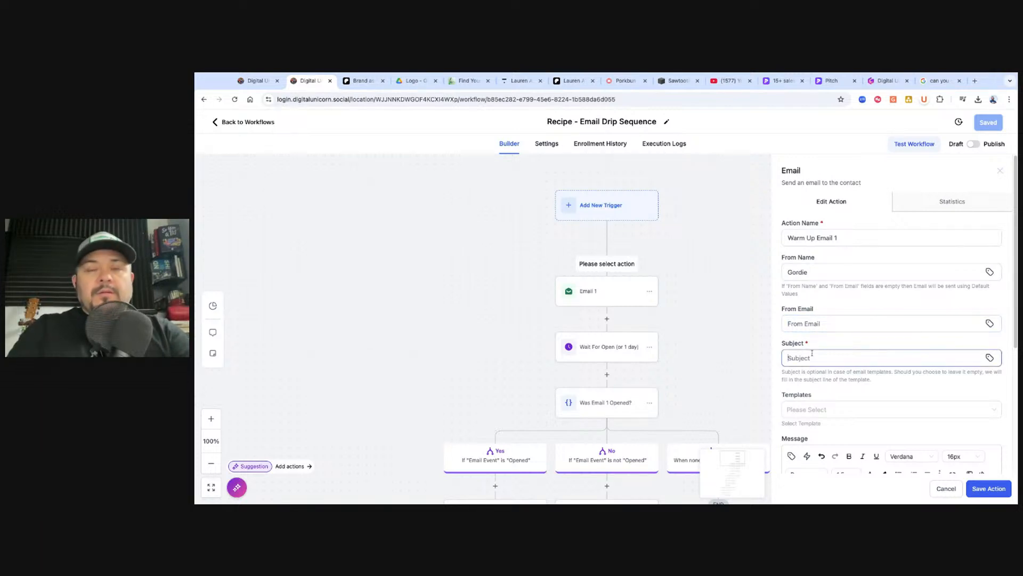
type("Warm up Email")
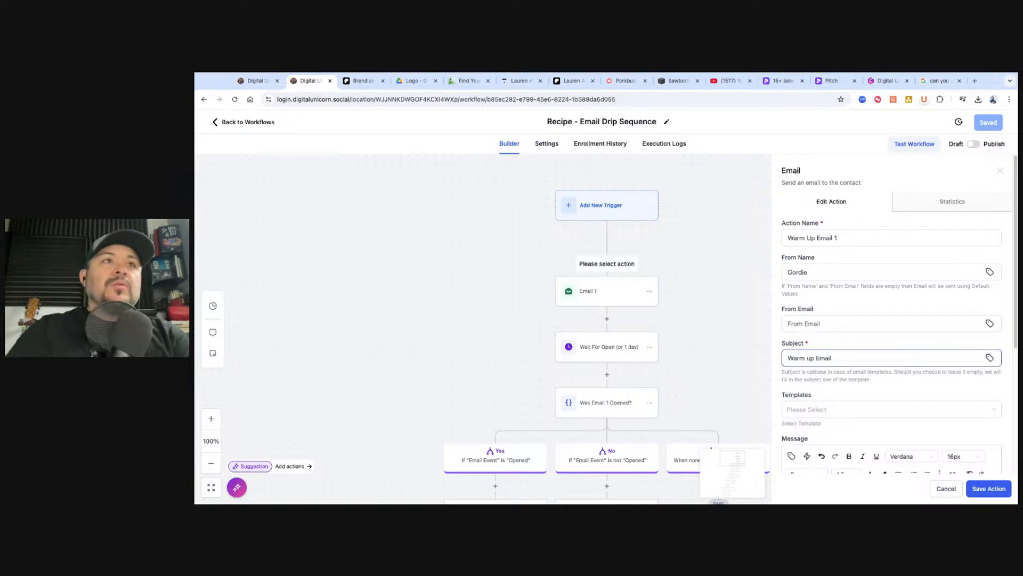
scroll(869, 363, "down", 3)
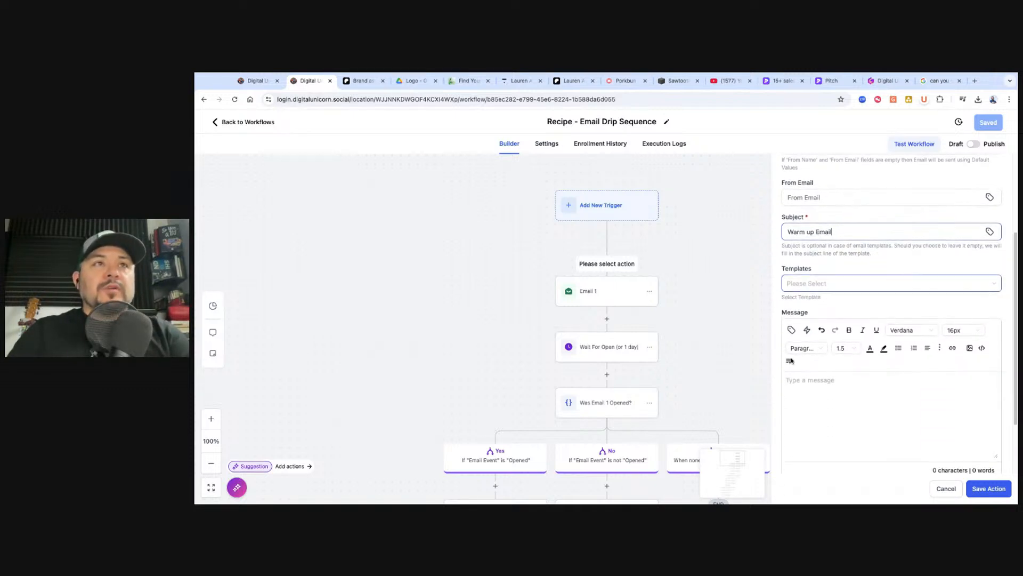
left_click(829, 282)
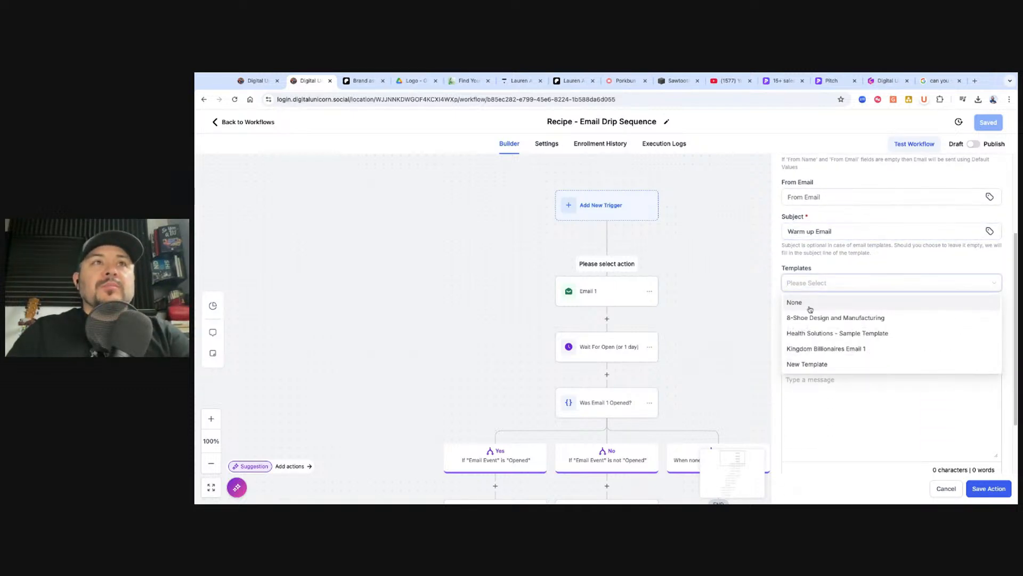
left_click(798, 318)
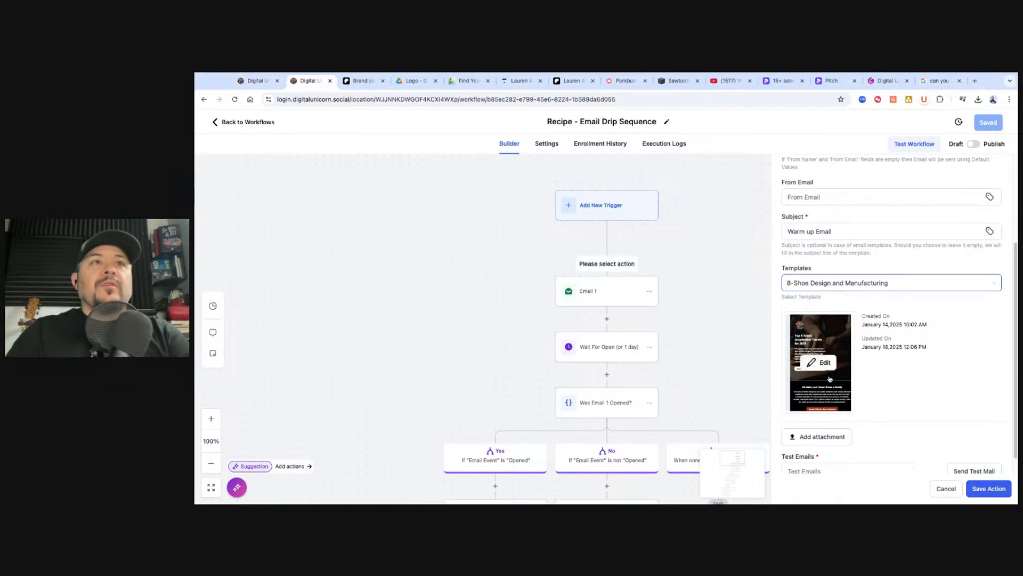
scroll(829, 366, "down", 1)
Preview the 8-Shoe Design and Manufacturing template and close it
left_click(820, 342)
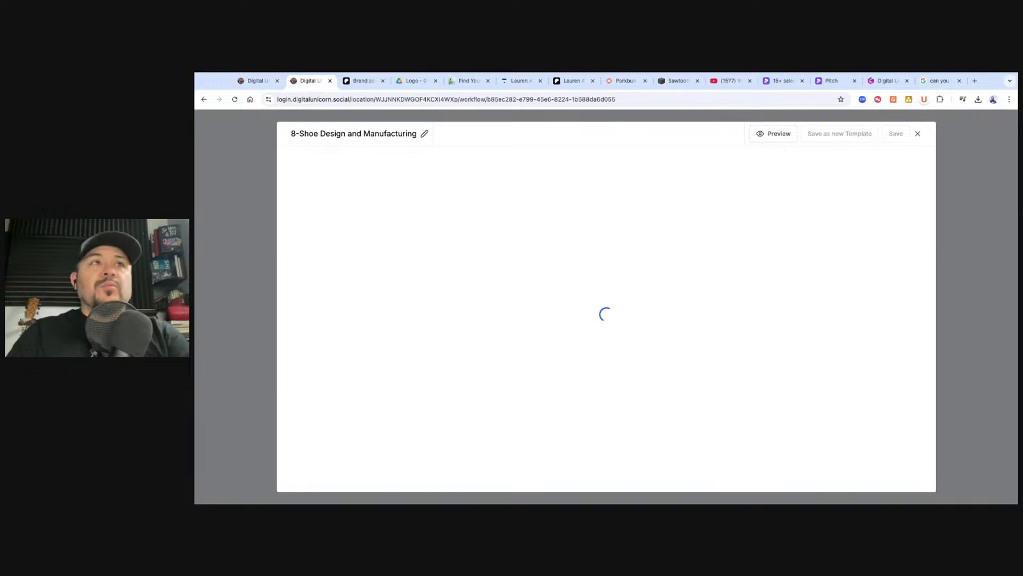
scroll(706, 296, "down", 6)
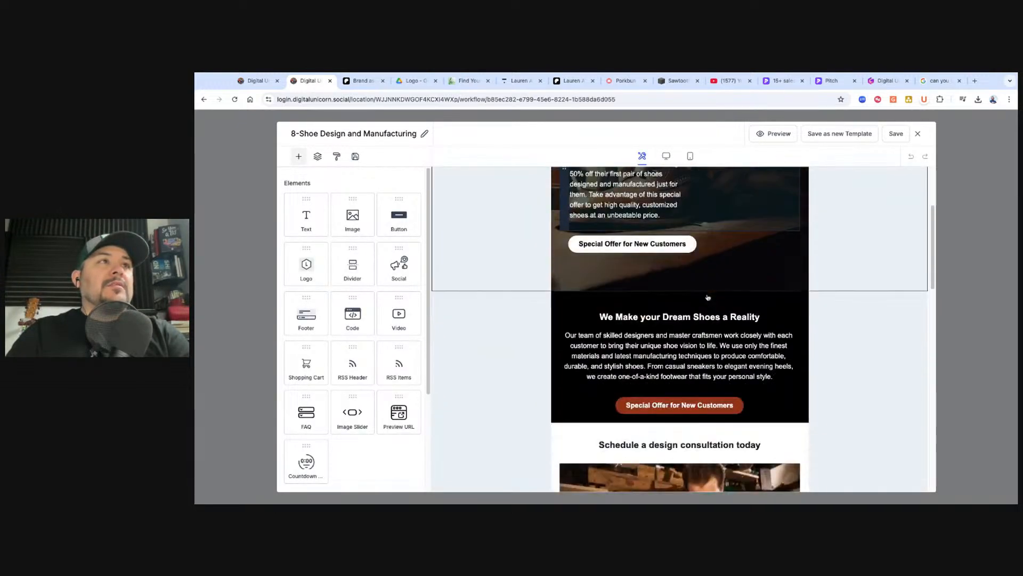
scroll(707, 296, "down", 4)
scroll(687, 267, "up", 15)
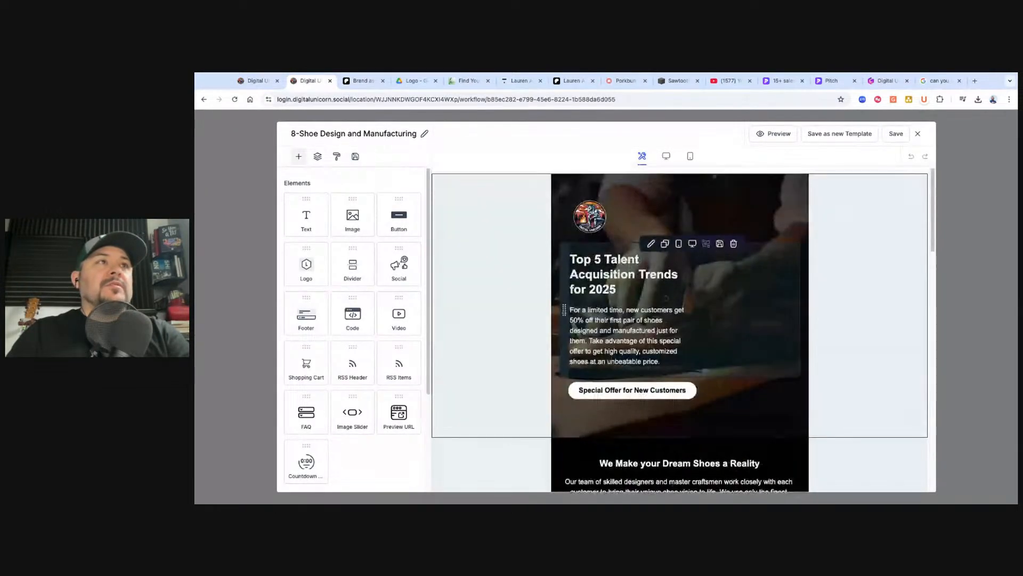
left_click(917, 133)
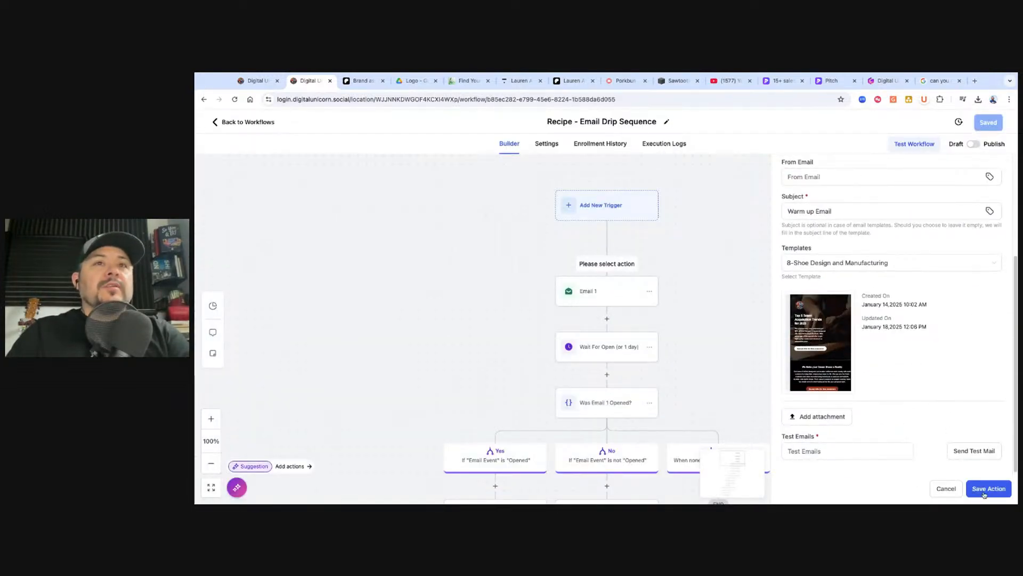
Enter the sender email address and save the Warm Up Email 1 step
left_click(985, 494)
left_click(824, 176)
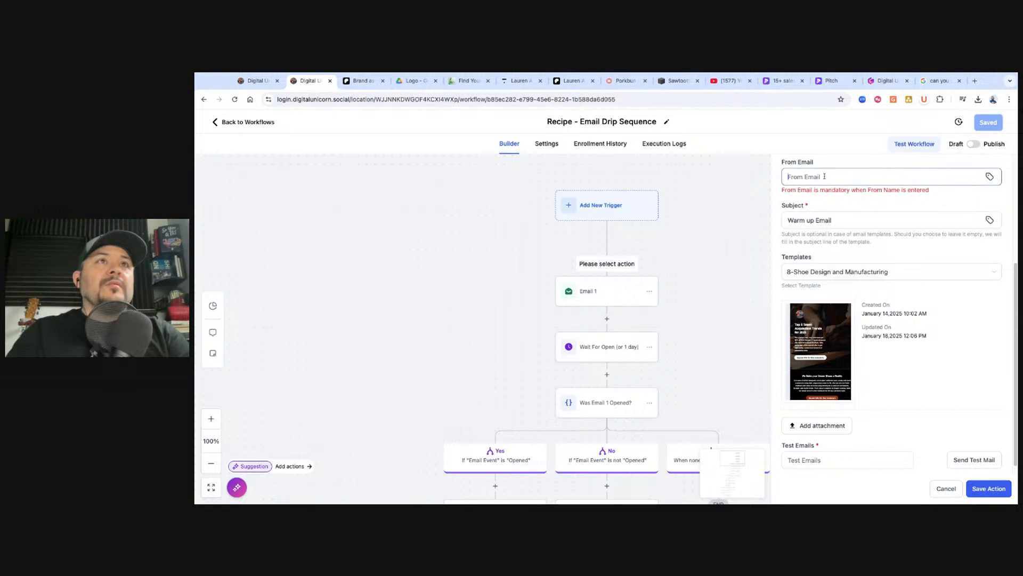
key("ctrl+a")
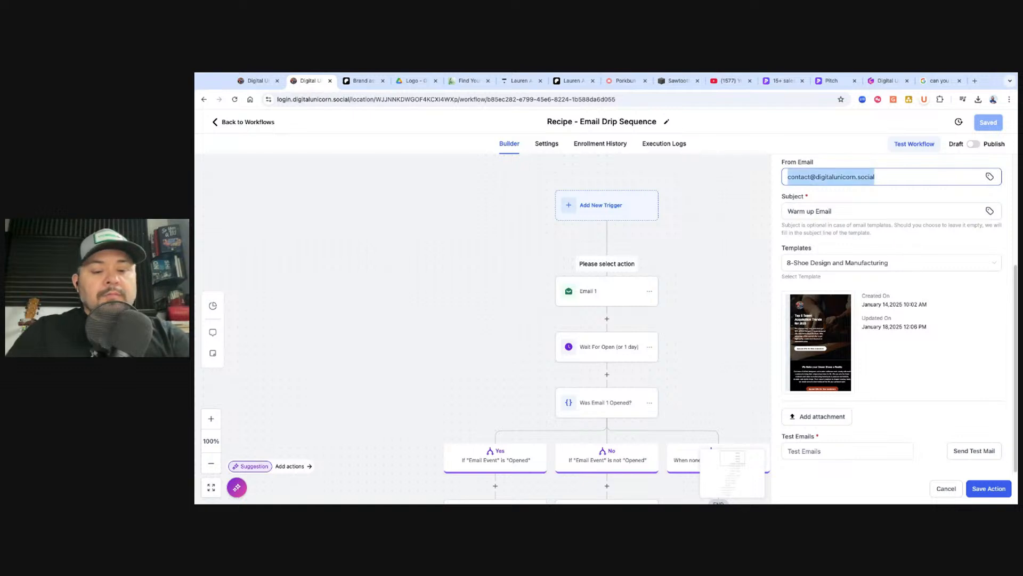
left_click(992, 494)
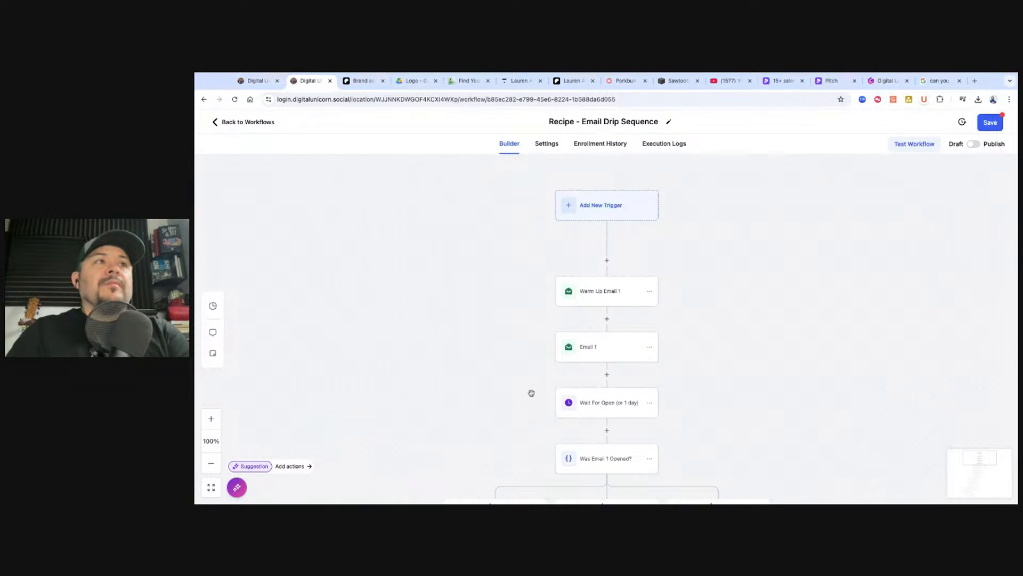
left_click(607, 318)
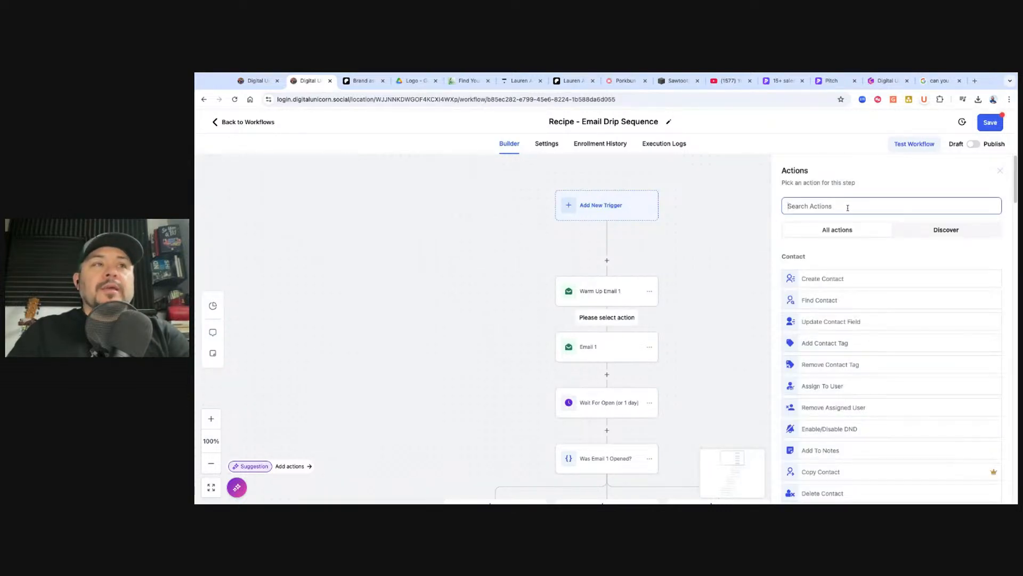
Add a Wait step after Warm Up Email 1 that delays 1 day
type("wait")
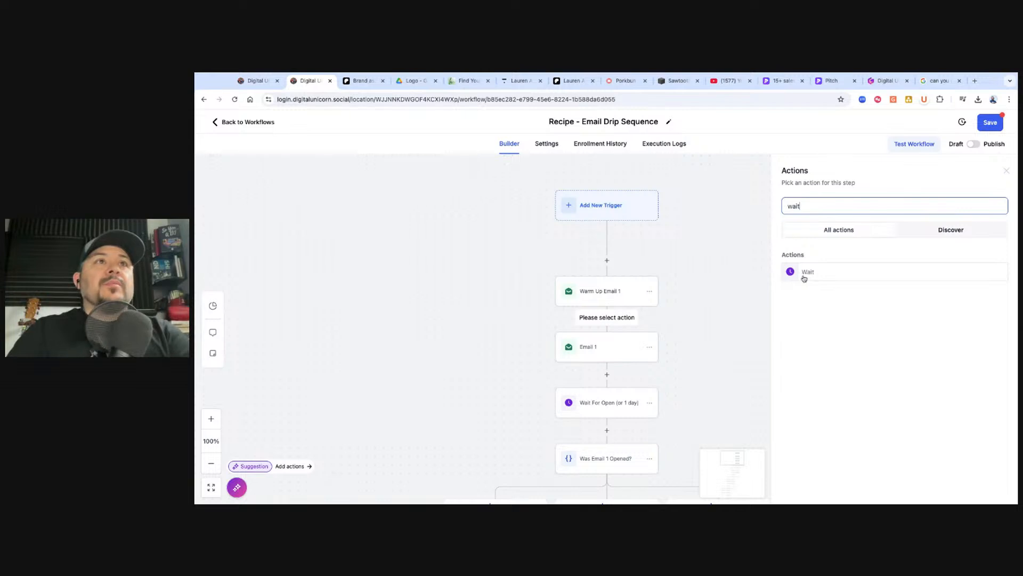
left_click(804, 275)
left_click(680, 298)
type("1")
left_click(743, 299)
left_click(722, 353)
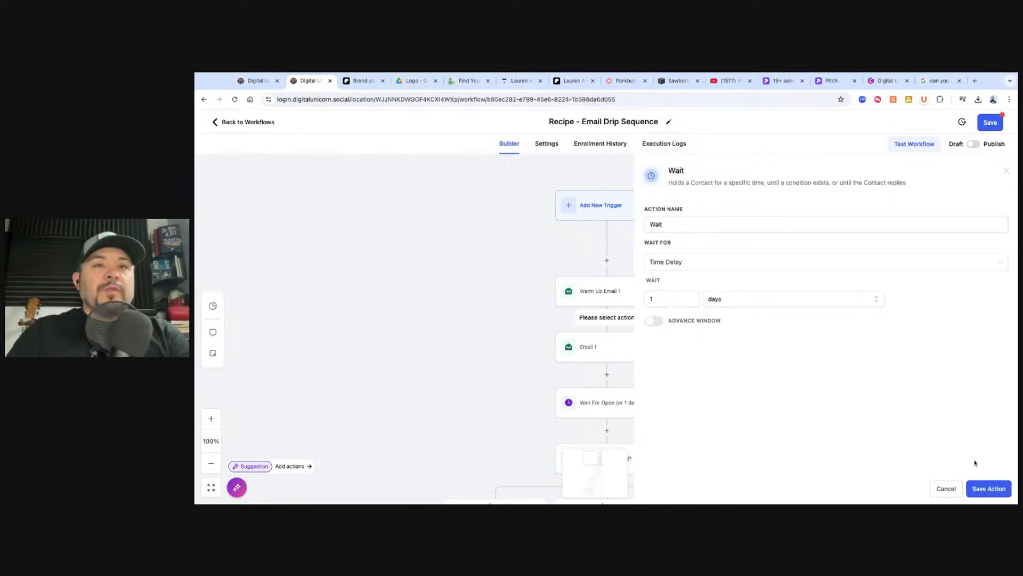
left_click(992, 495)
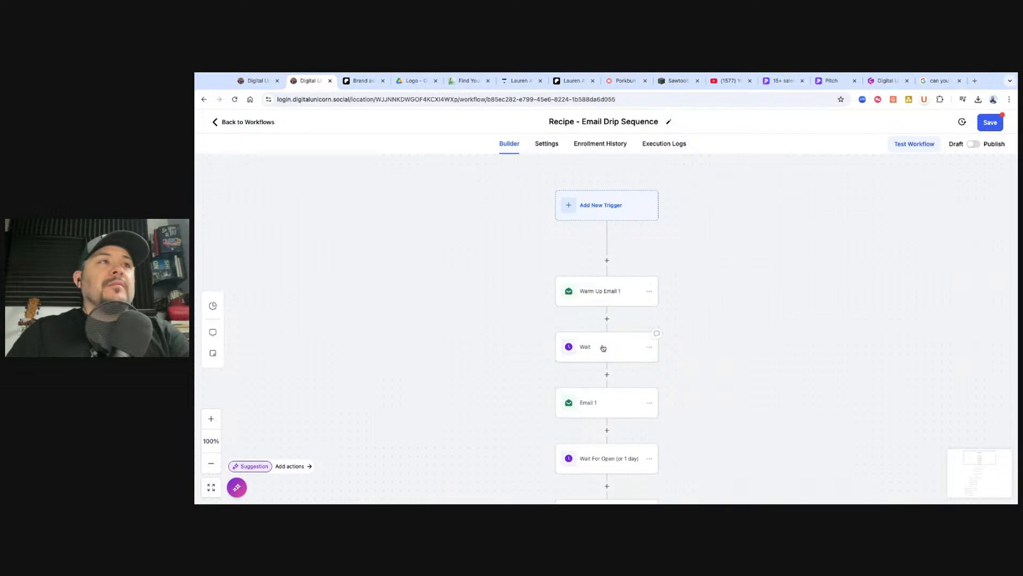
Rename the wait step to 'Wait 1 Day' and save it
left_click(604, 348)
double_click(684, 225)
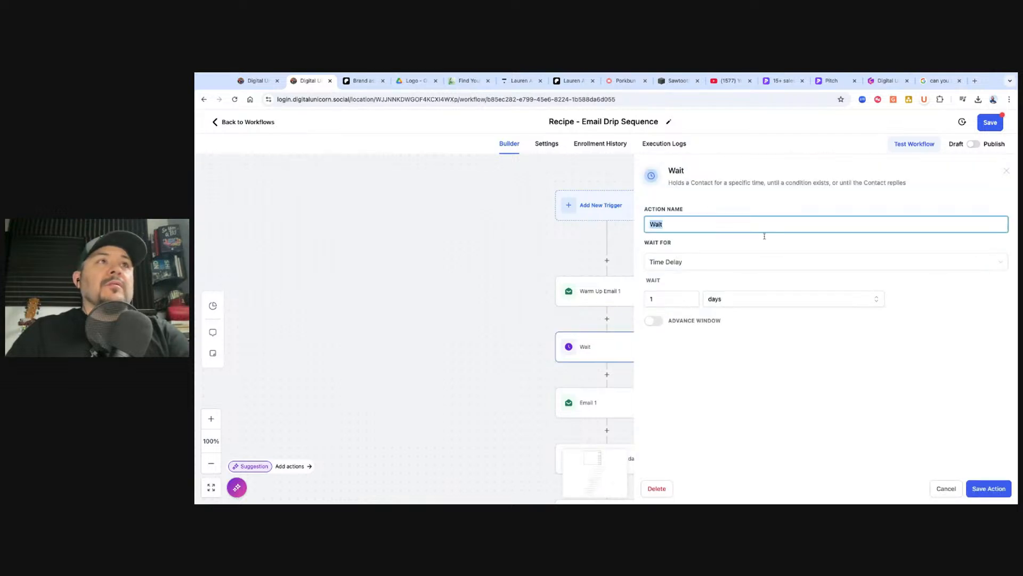
type("Wa")
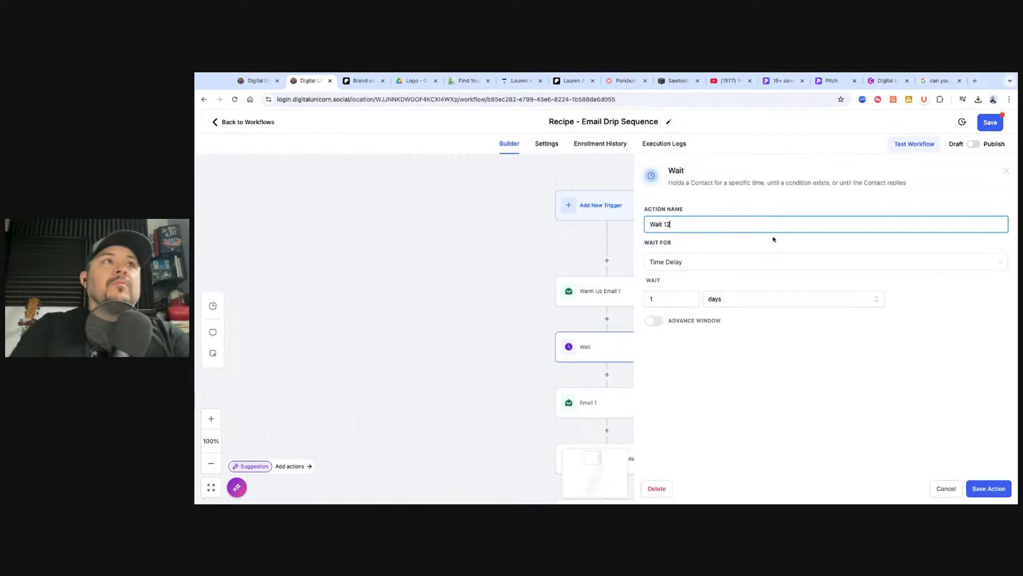
left_click(983, 489)
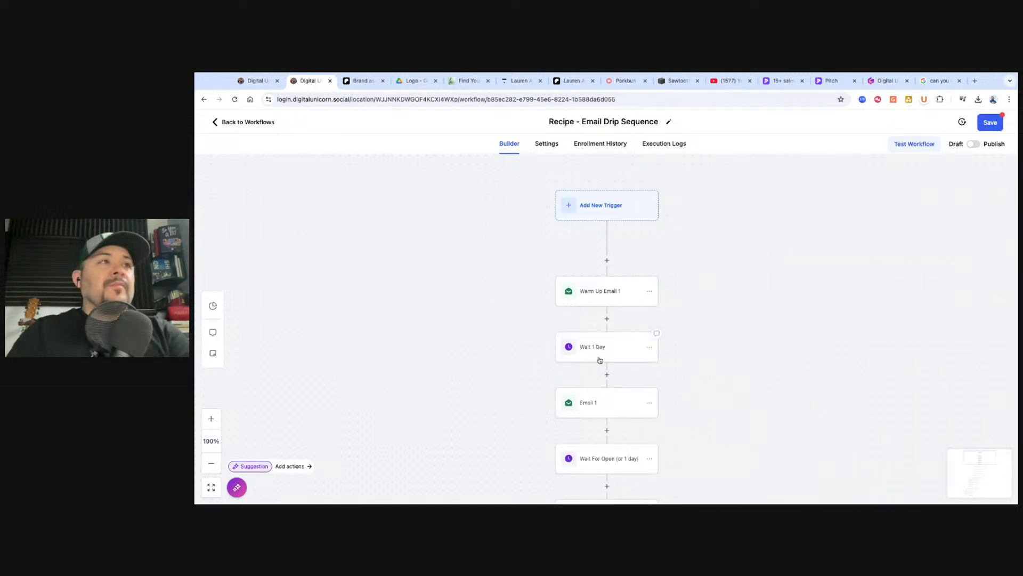
scroll(613, 331, "down", 1)
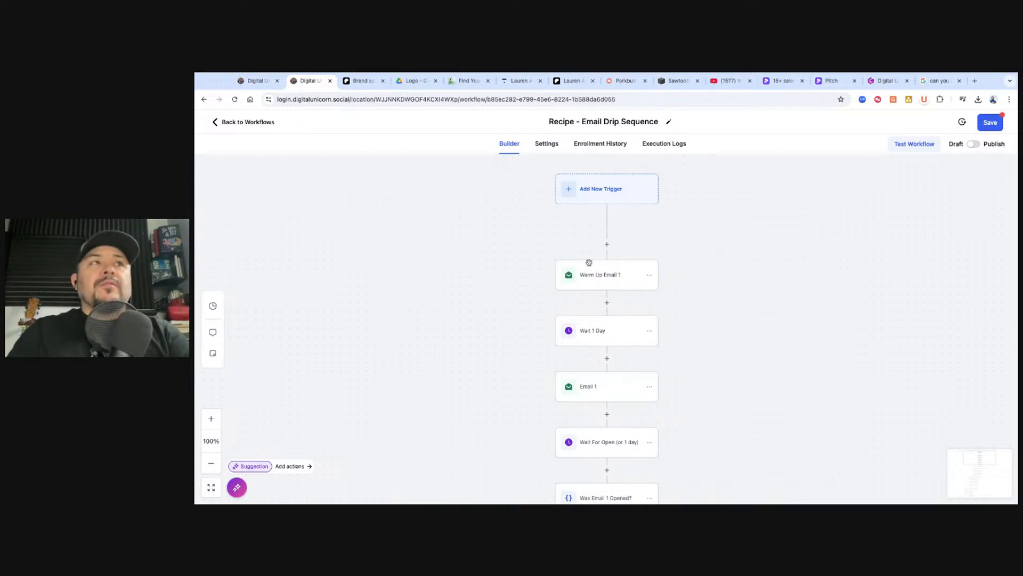
Open Email 1's settings, check the templates without choosing one, and select the placeholder message
left_click(594, 388)
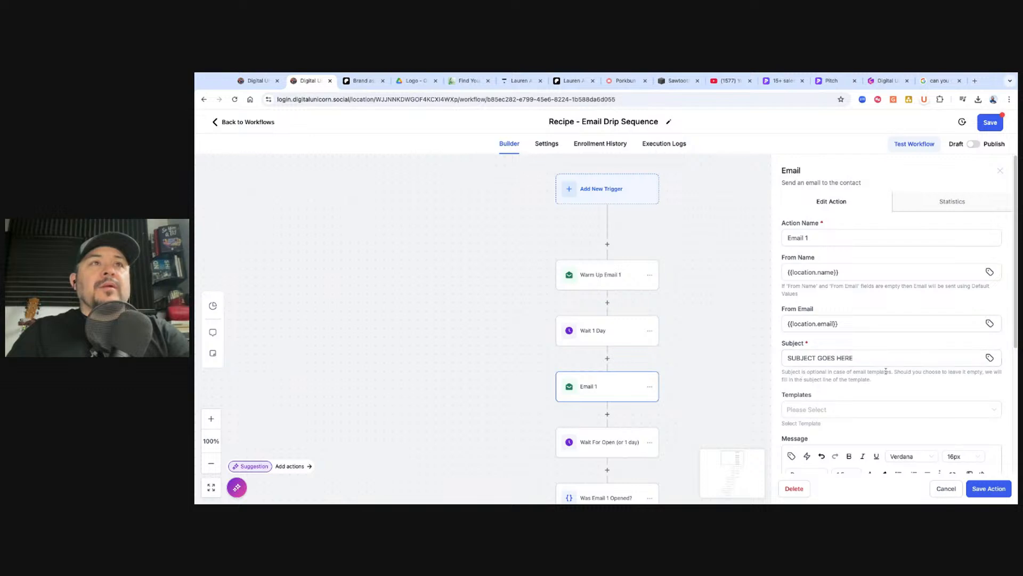
scroll(871, 380, "down", 3)
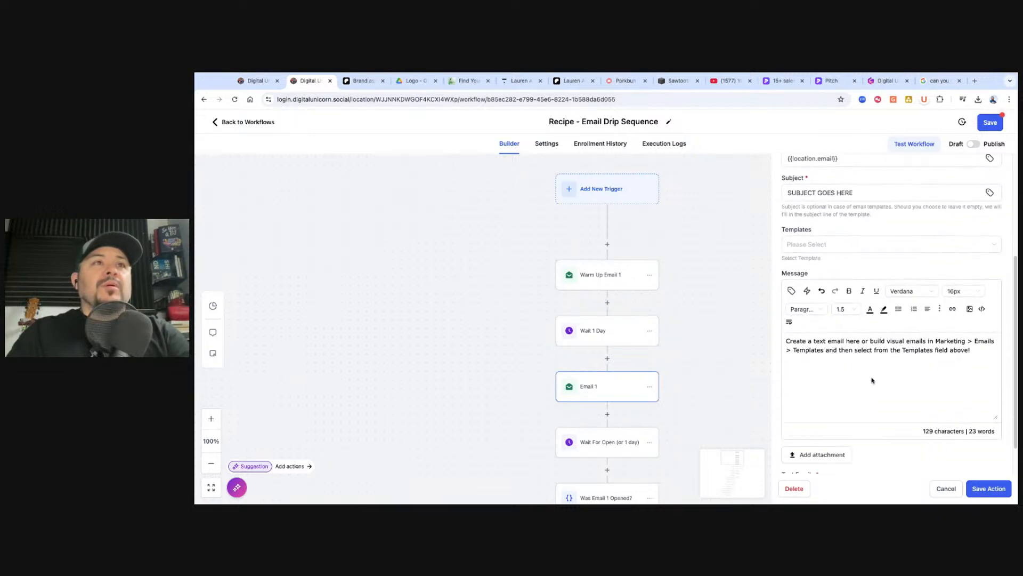
left_click(841, 233)
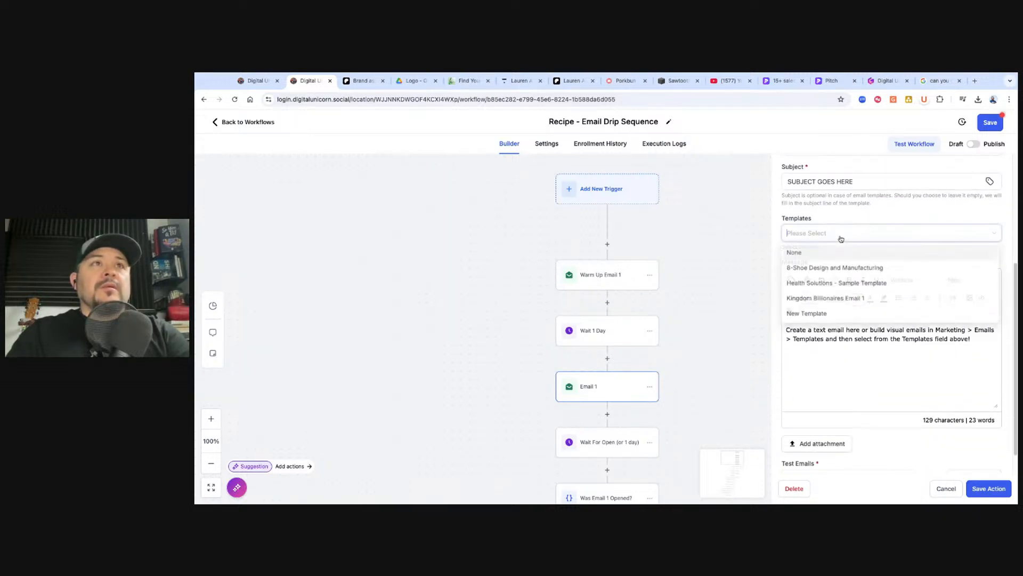
left_click(815, 356)
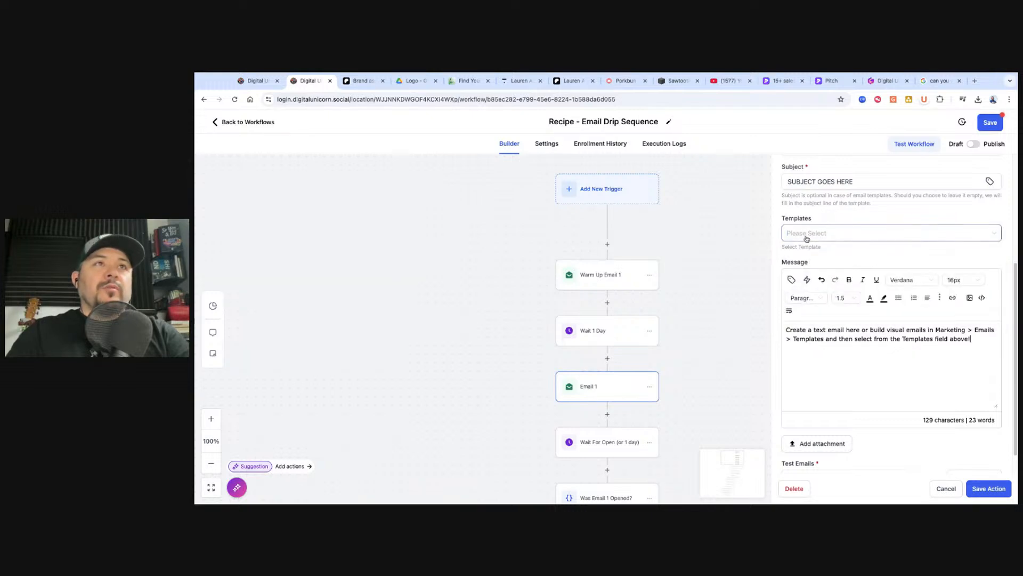
left_click(827, 239)
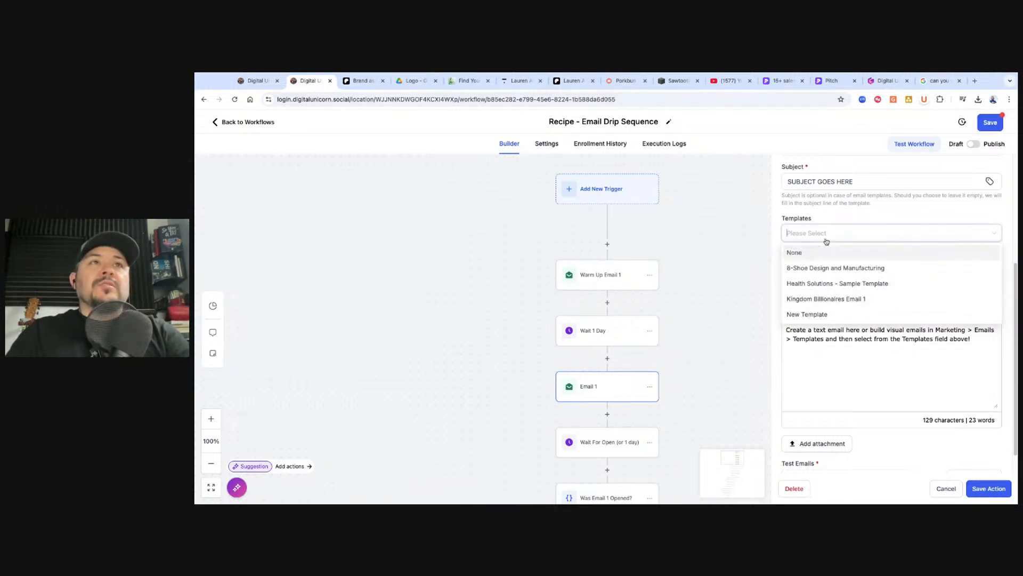
left_click(806, 357)
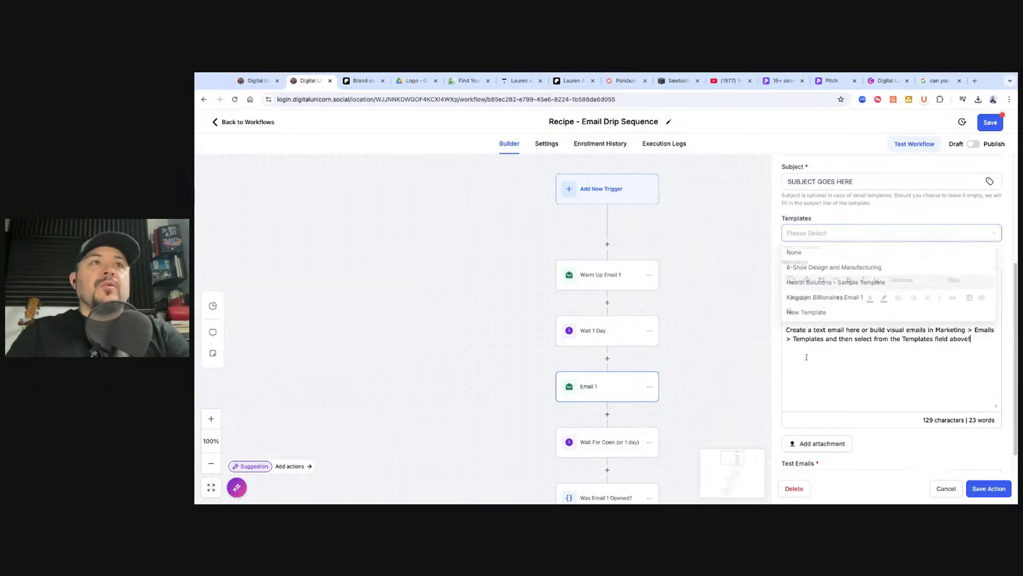
triple_click(841, 341)
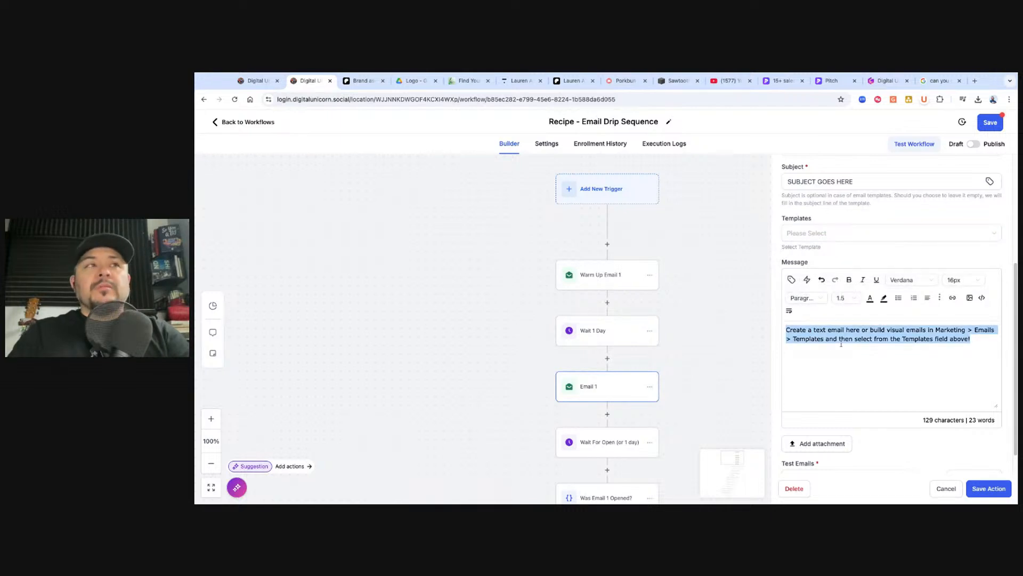
Save Email 1 unchanged and inspect the existing Wait For Open (or 1 day) step
left_click(977, 490)
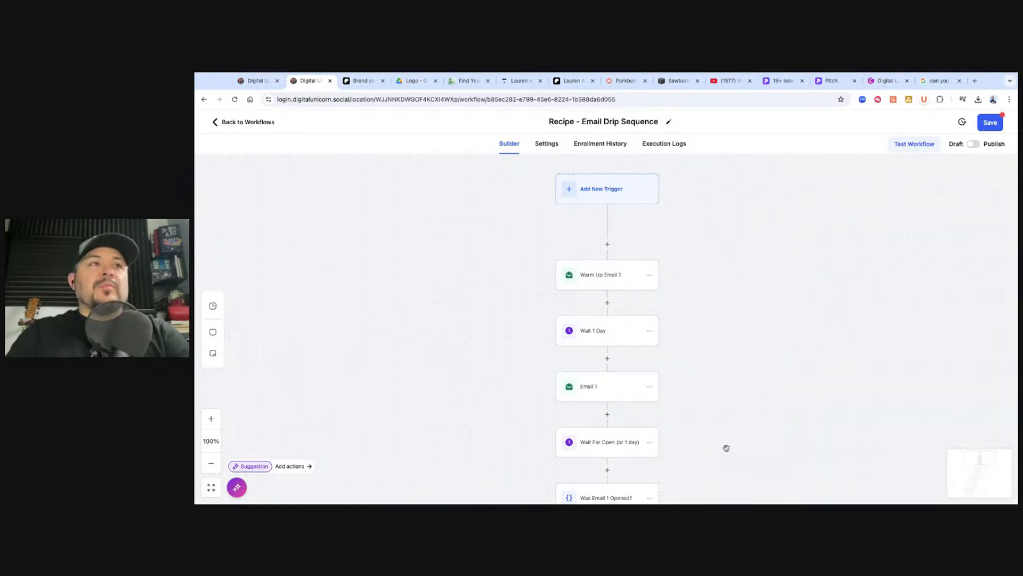
scroll(613, 407, "down", 3)
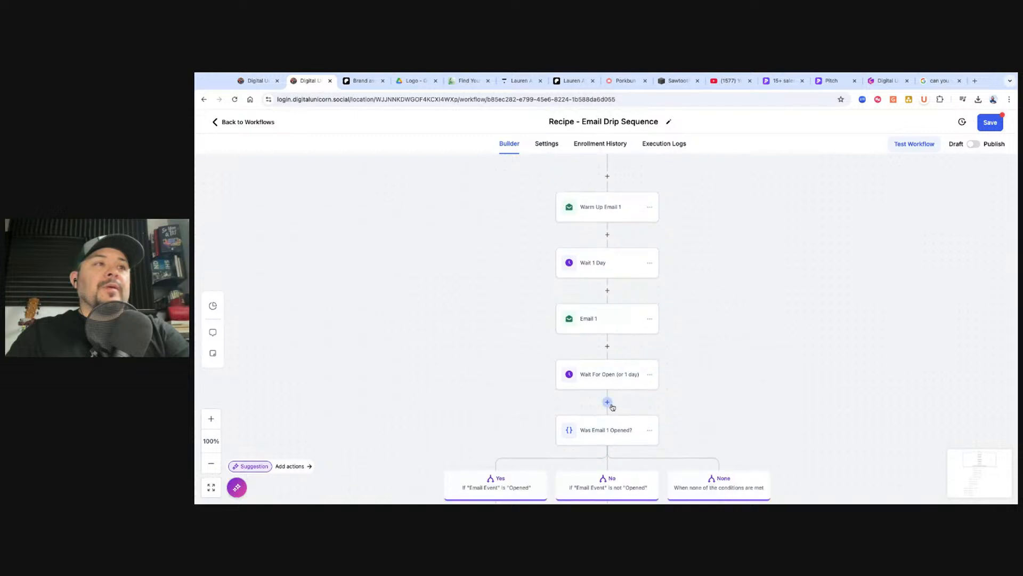
left_click(589, 335)
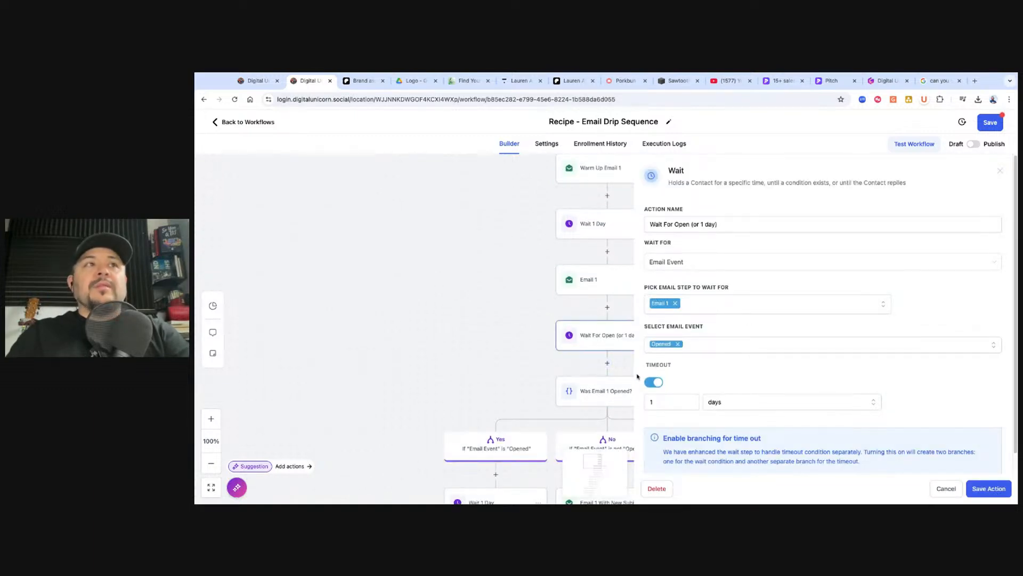
left_click(949, 489)
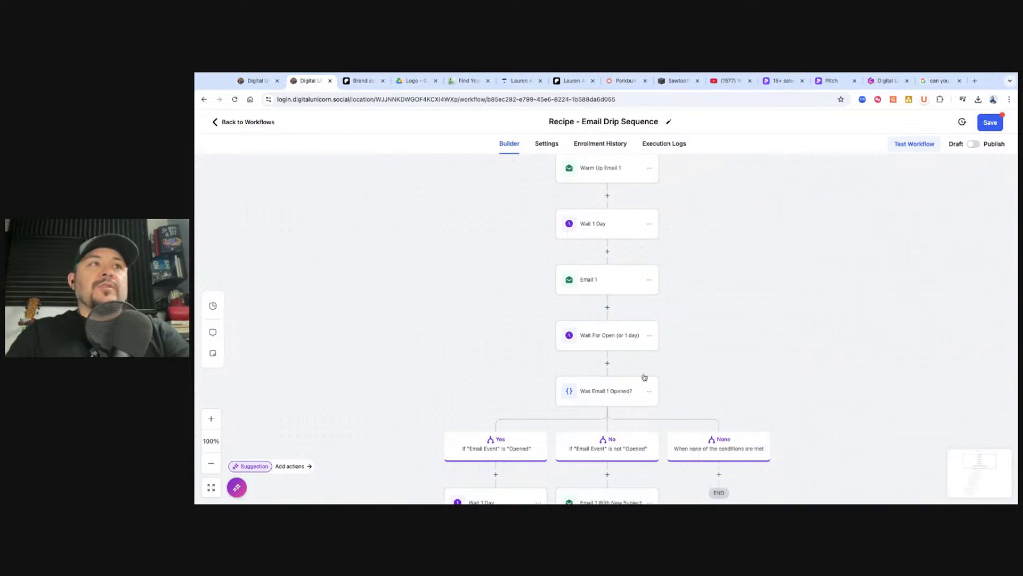
Insert a Wait step after Email 1 that waits for the Opened email event
left_click(607, 307)
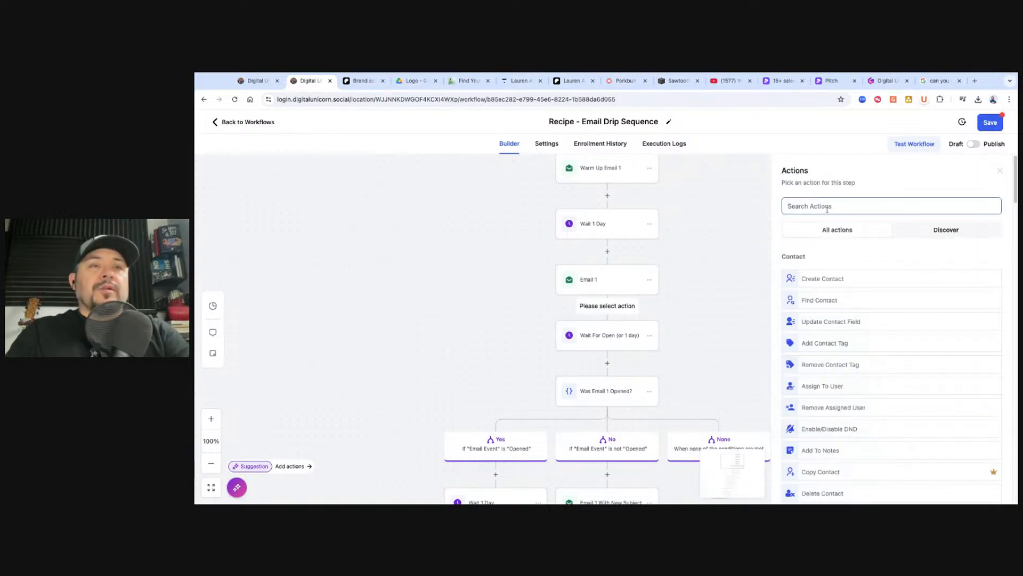
type("wait")
left_click(830, 270)
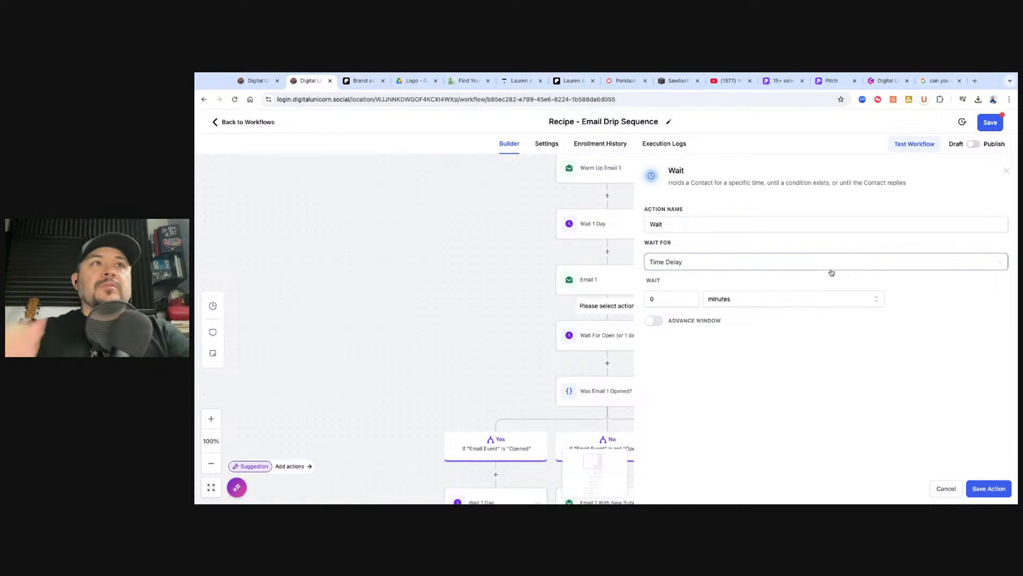
left_click(653, 320)
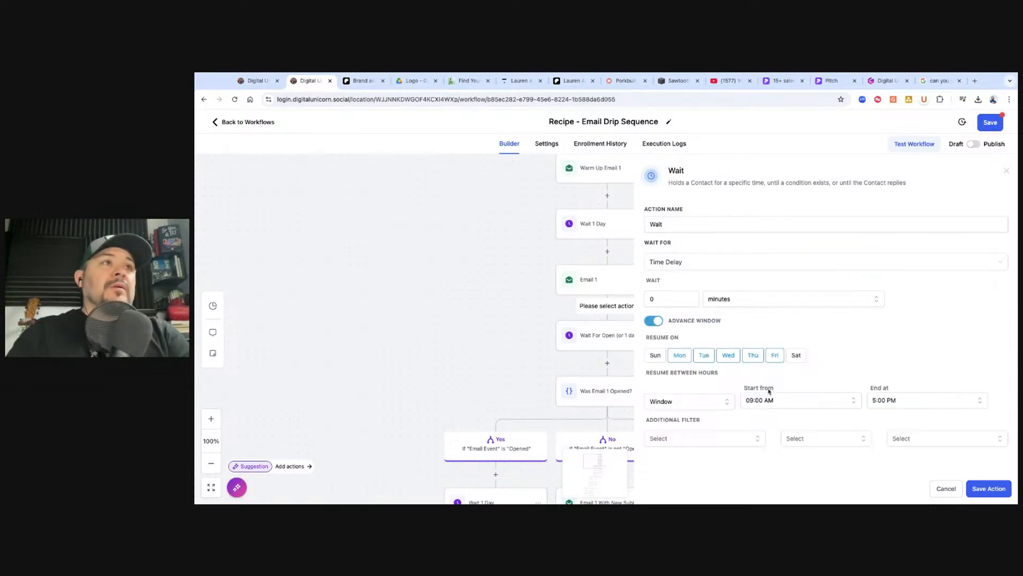
left_click(653, 320)
left_click(685, 262)
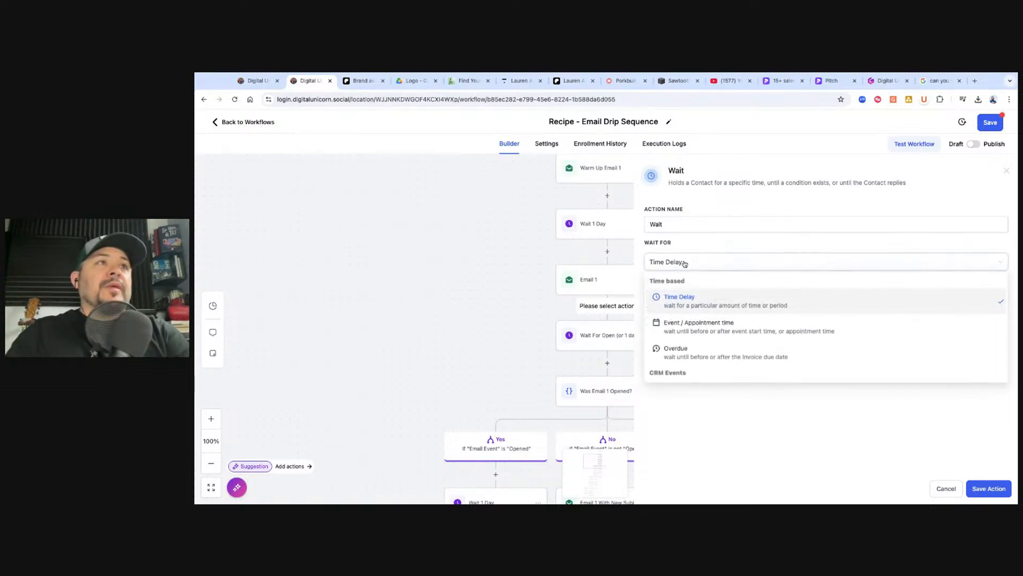
scroll(685, 373, "down", 3)
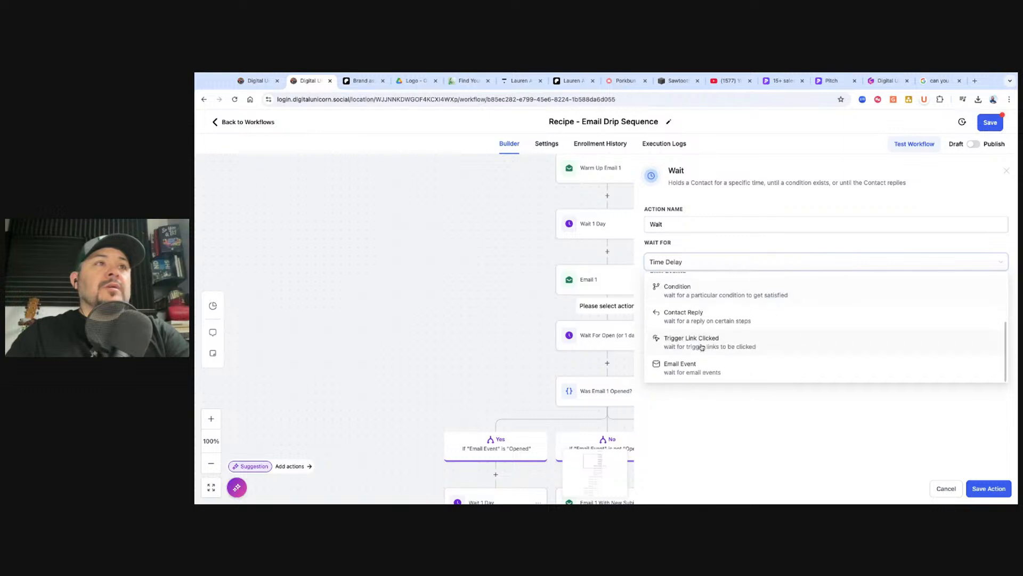
left_click(682, 366)
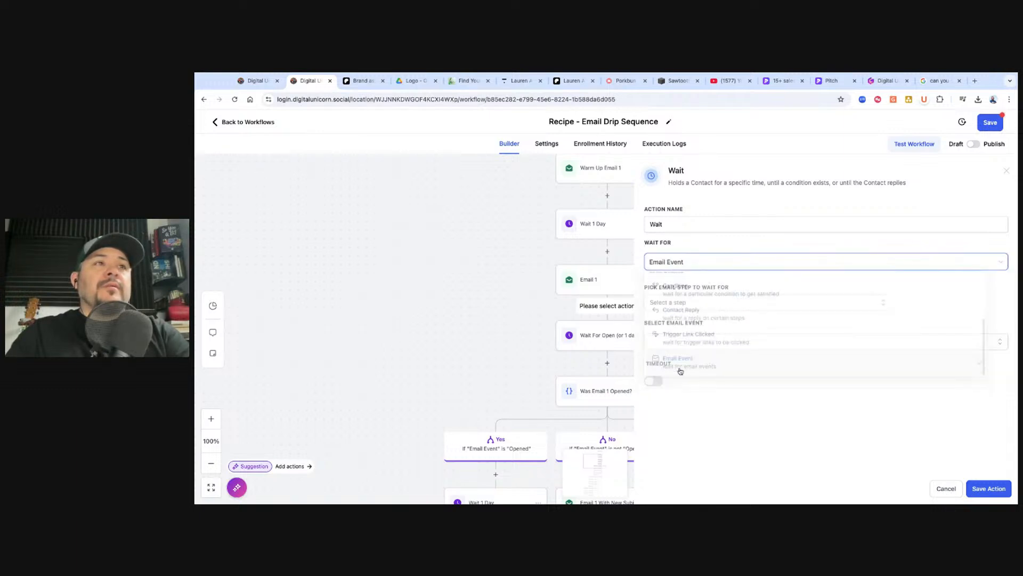
left_click(700, 339)
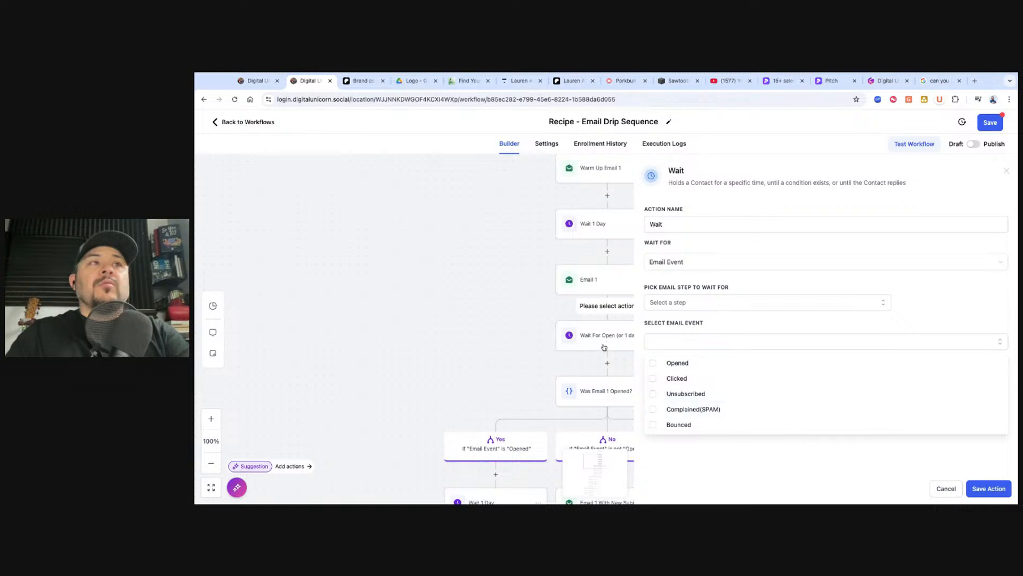
left_click(653, 363)
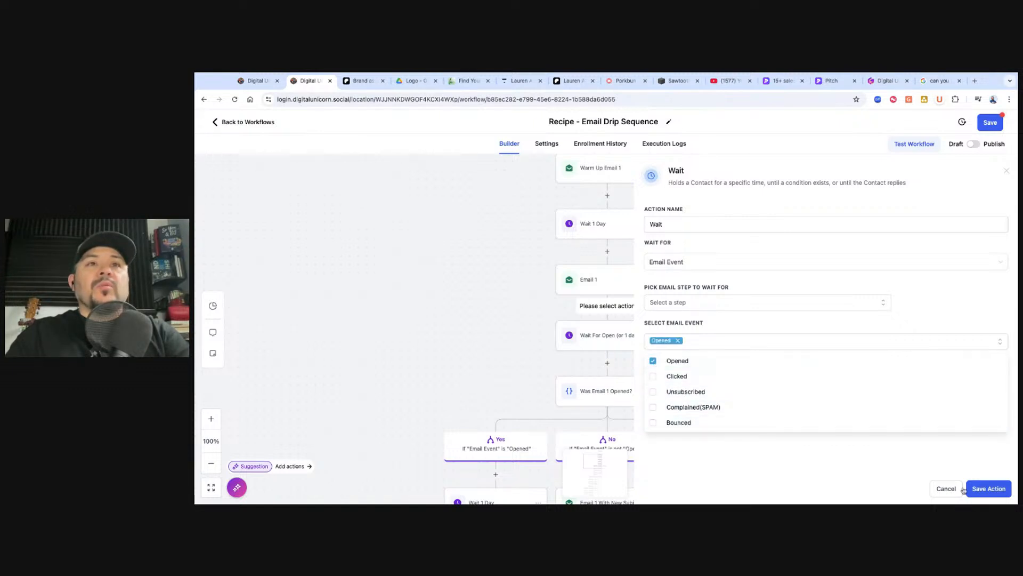
left_click(983, 490)
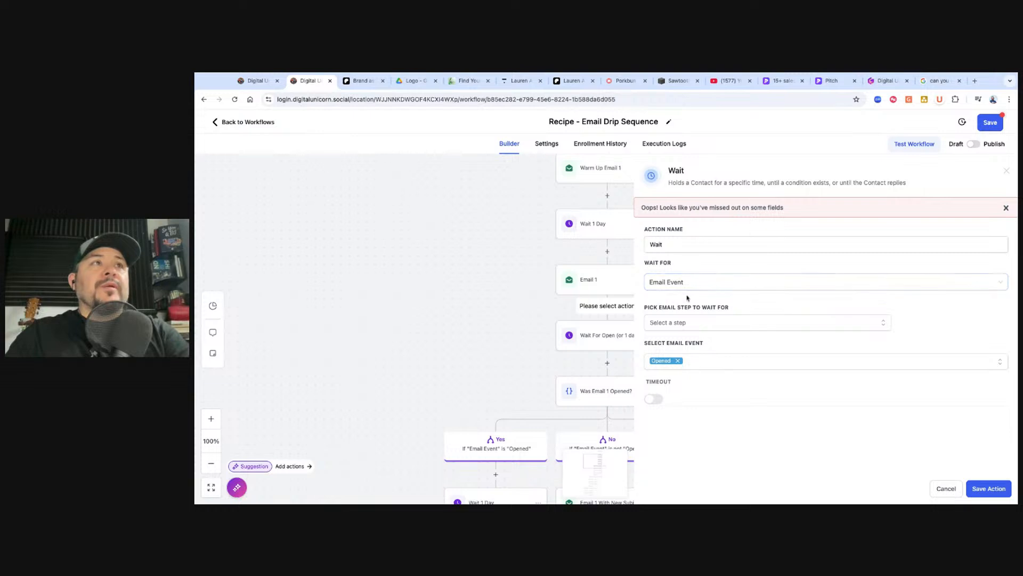
Point the wait at Email 1, name it 'Wait for Email 1 to be opened.' and save
left_click(698, 334)
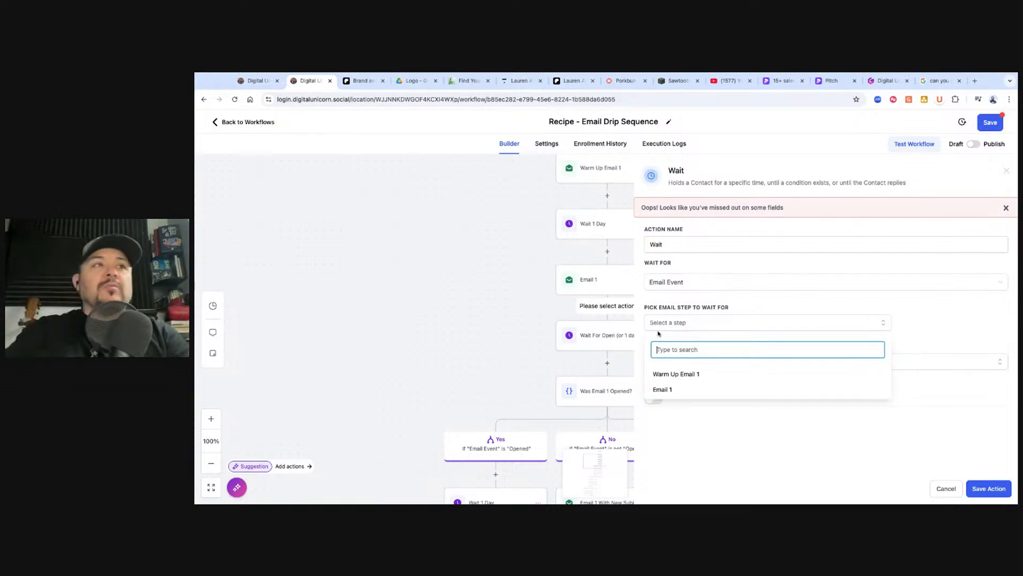
left_click(661, 389)
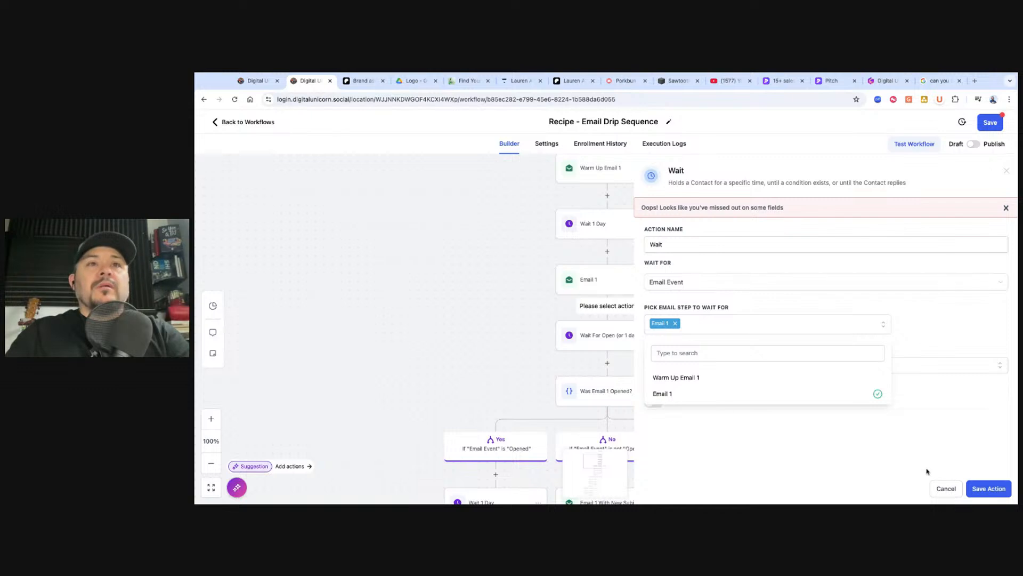
left_click(881, 458)
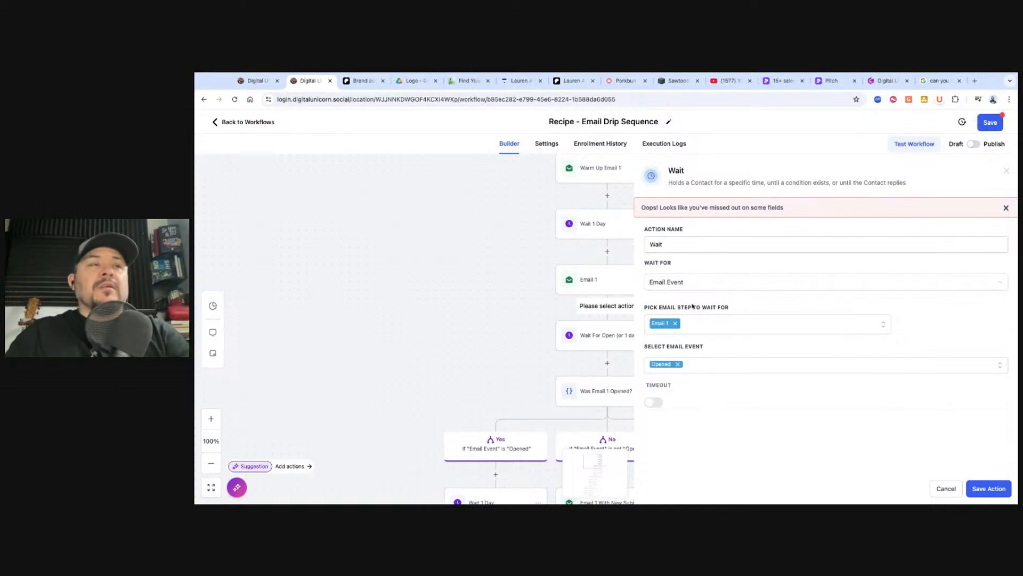
double_click(680, 244)
left_click(686, 244)
type("for Email 1 to be opened.")
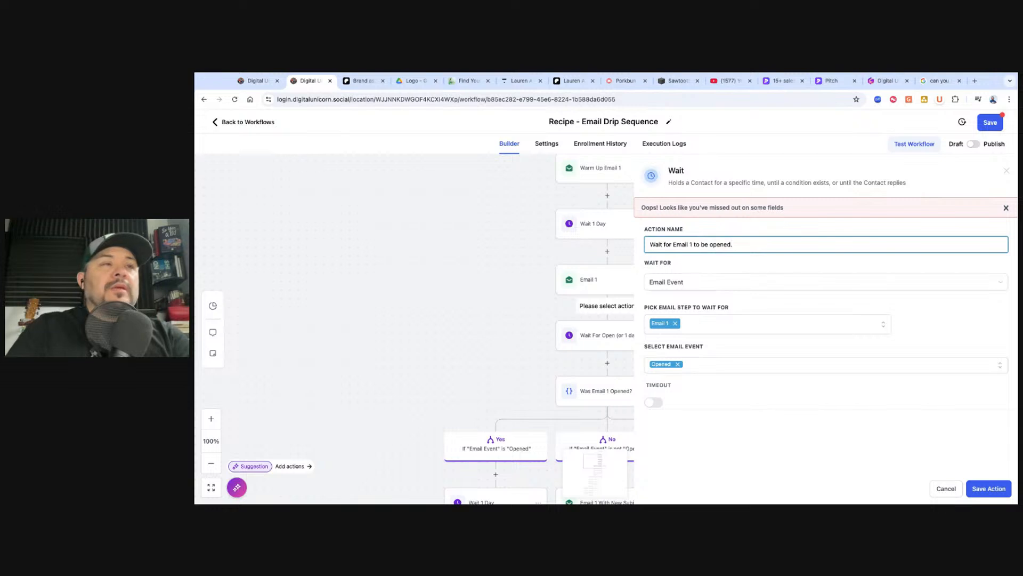
left_click(989, 489)
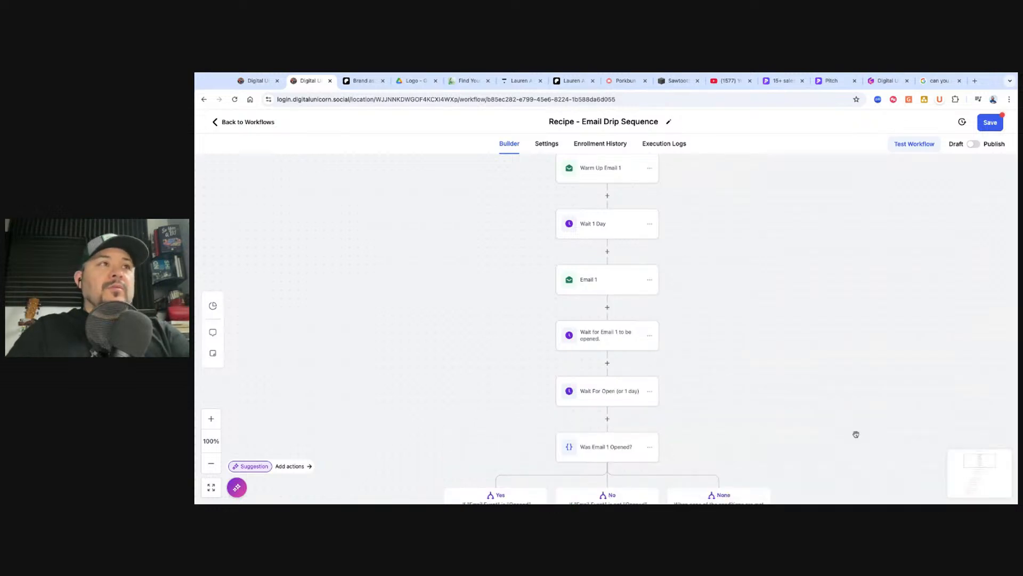
Rename the Email 1 step to 'Warmup Email 2' and save it
scroll(602, 298, "up", 2)
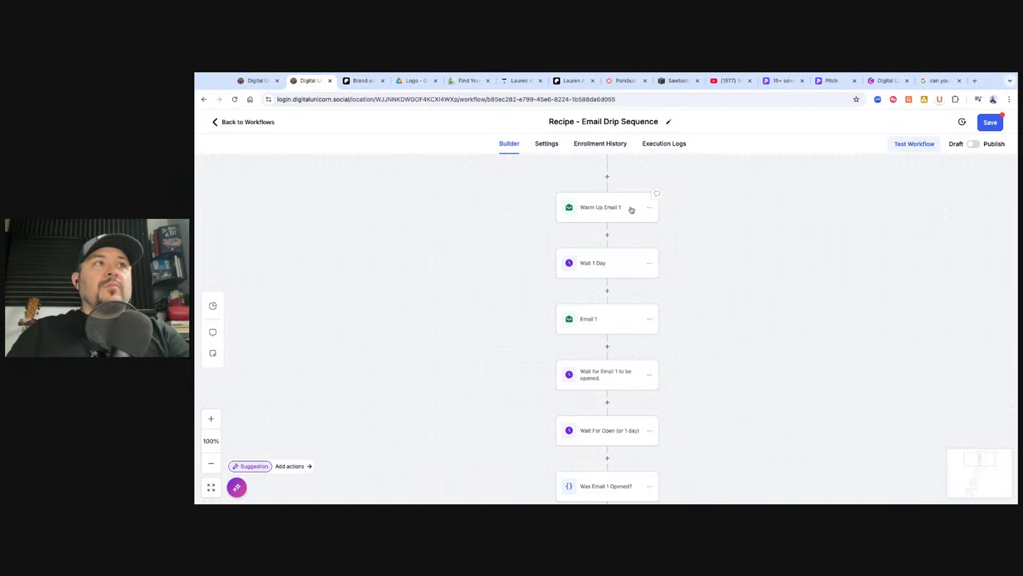
left_click(599, 319)
left_click_drag(815, 238, 773, 233)
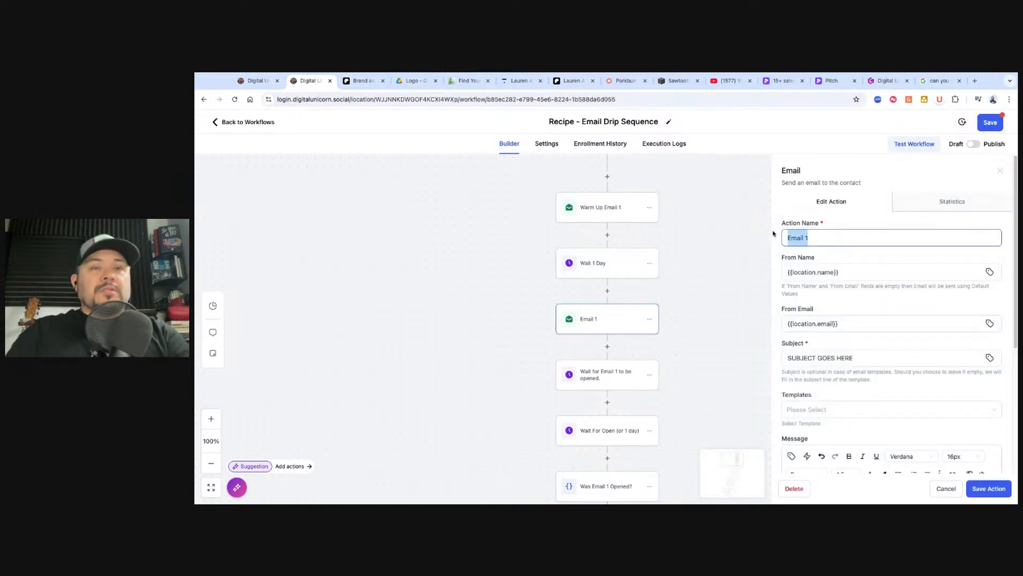
type("Warmup")
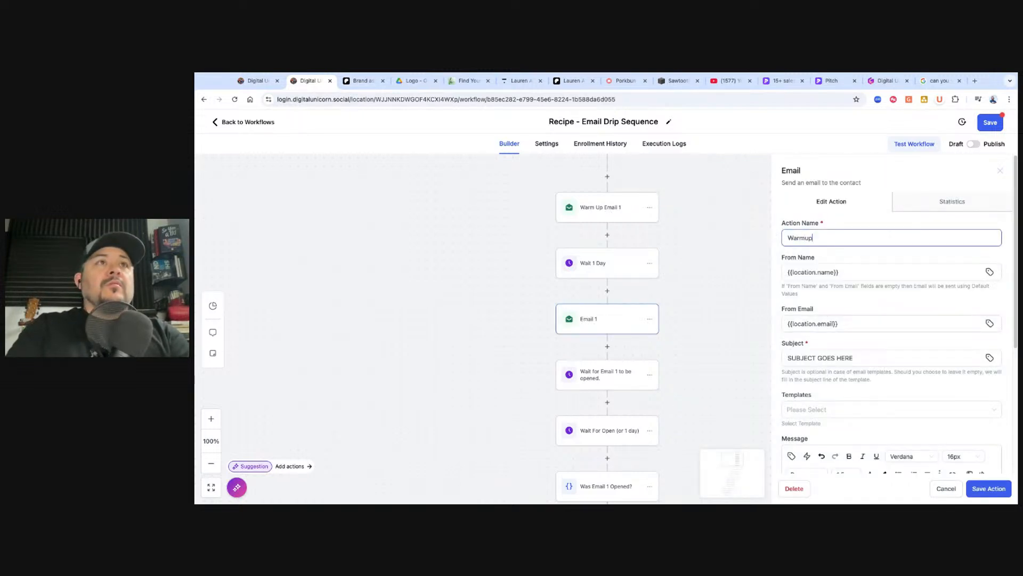
type(" Email 1")
key("BackSpace")
type("2")
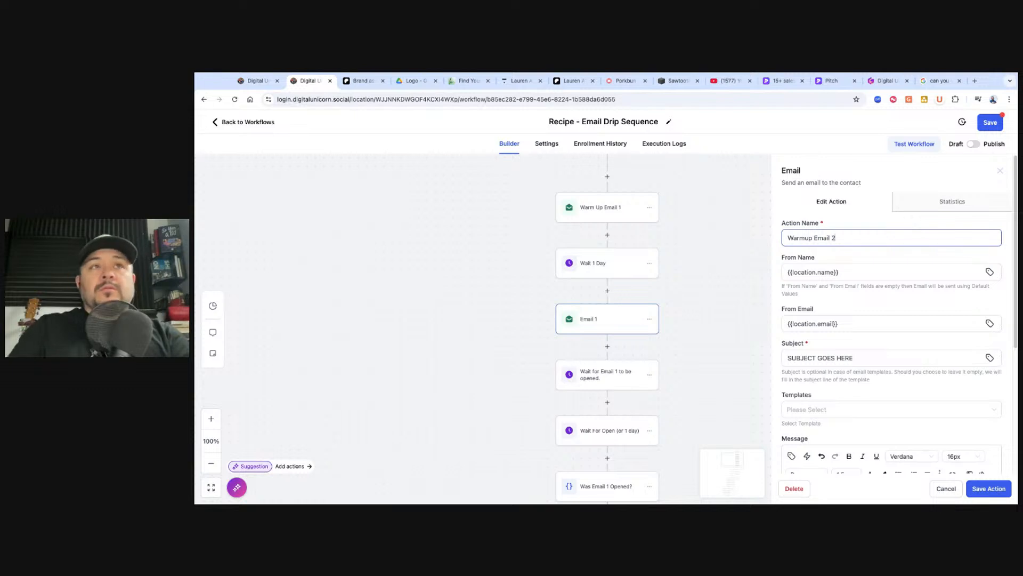
left_click(990, 488)
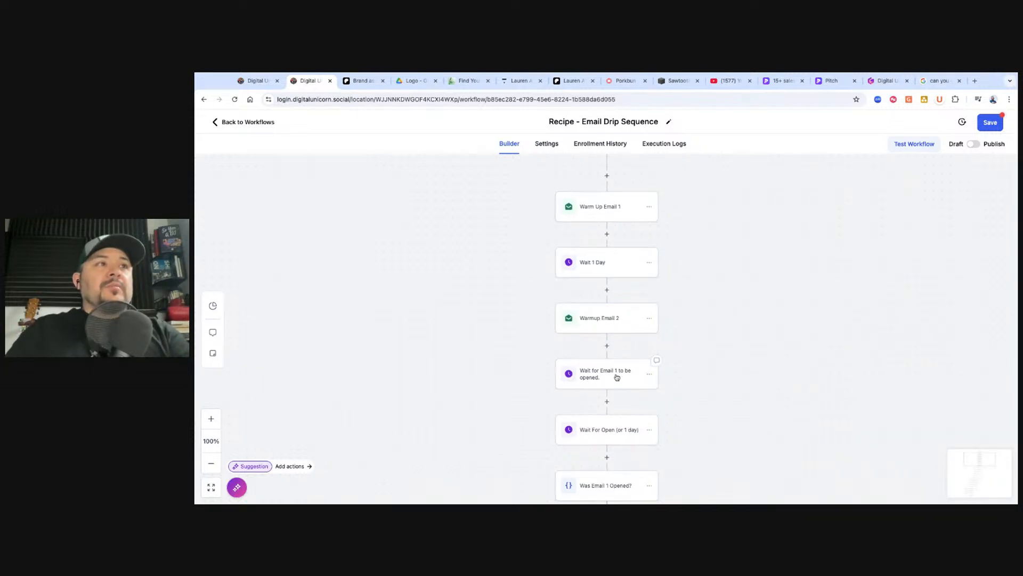
Inspect the Wait for Email 1 to be opened step without changing it
left_click(610, 374)
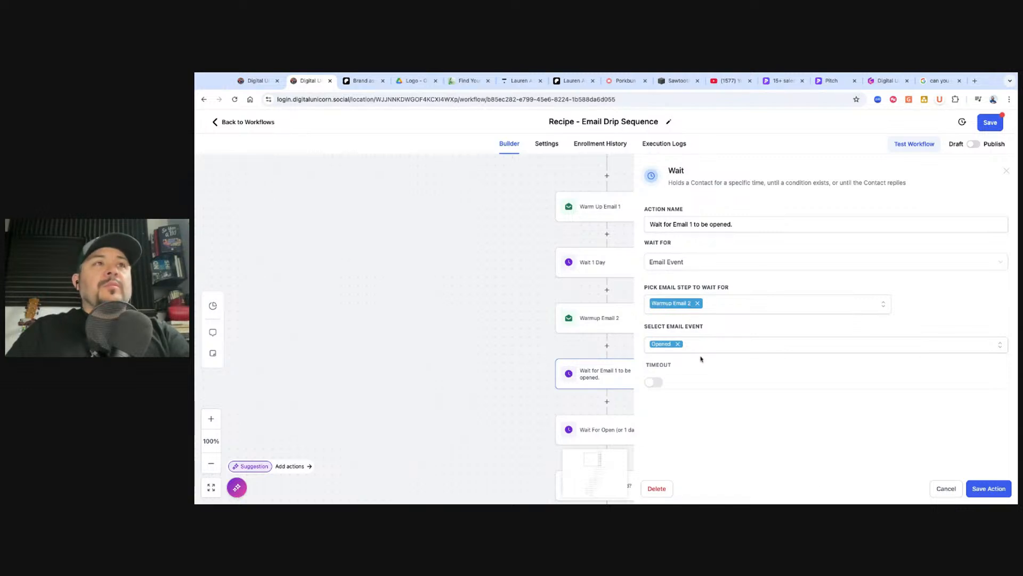
left_click(942, 488)
scroll(680, 292, "up", 3)
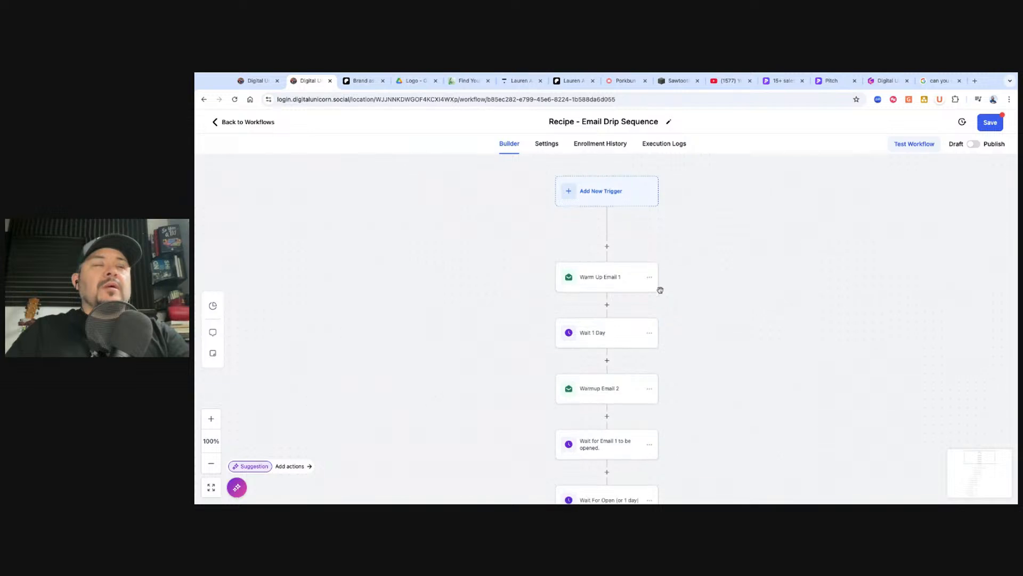
Delete only the Wait For Open (or 1 day) step and confirm the deletion
scroll(660, 288, "down", 1)
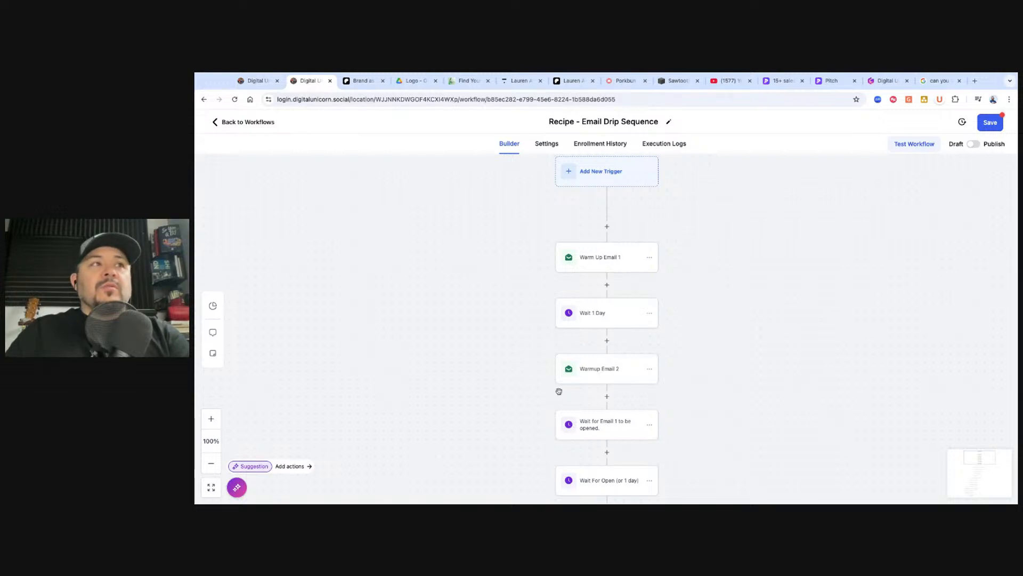
scroll(598, 347, "down", 1)
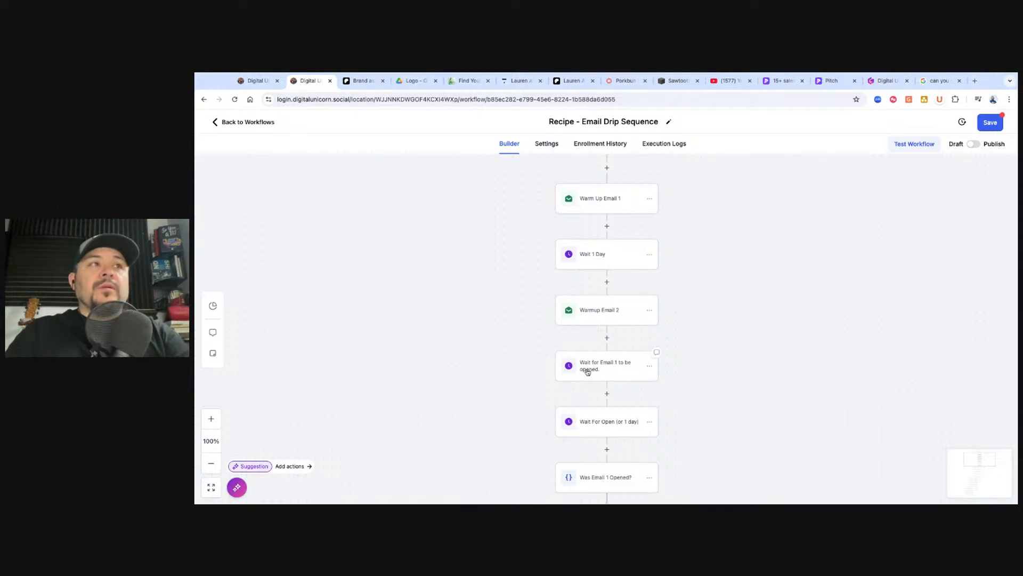
scroll(578, 375, "down", 1)
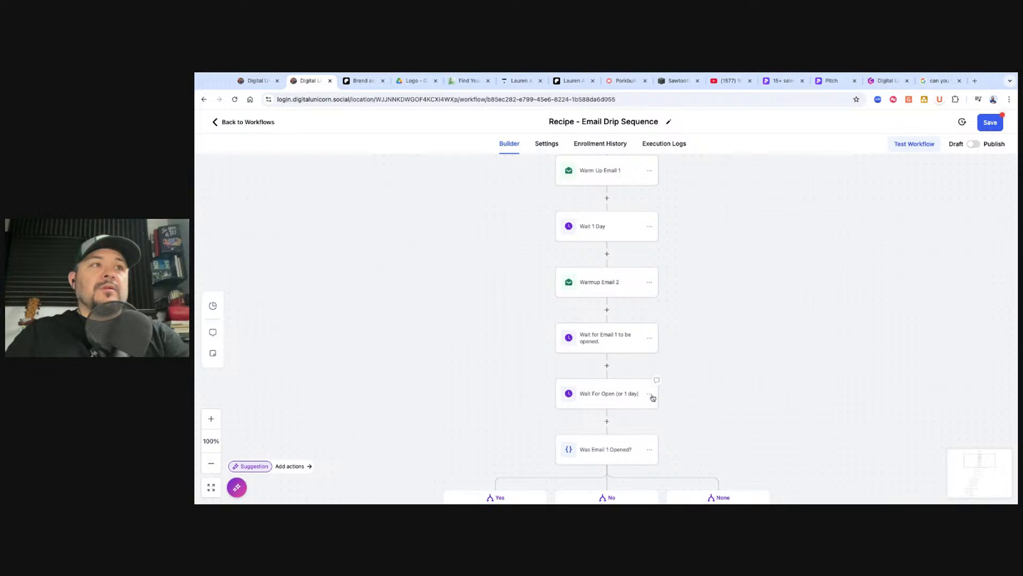
left_click(649, 393)
mouse_move(681, 459)
left_click(730, 412)
left_click(695, 330)
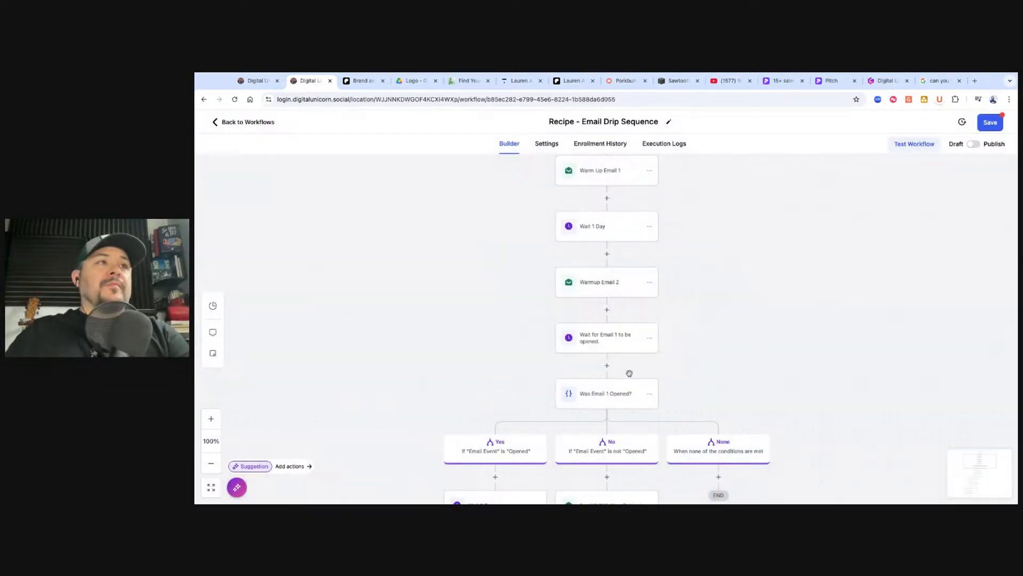
scroll(626, 372, "down", 1)
scroll(620, 327, "down", 3)
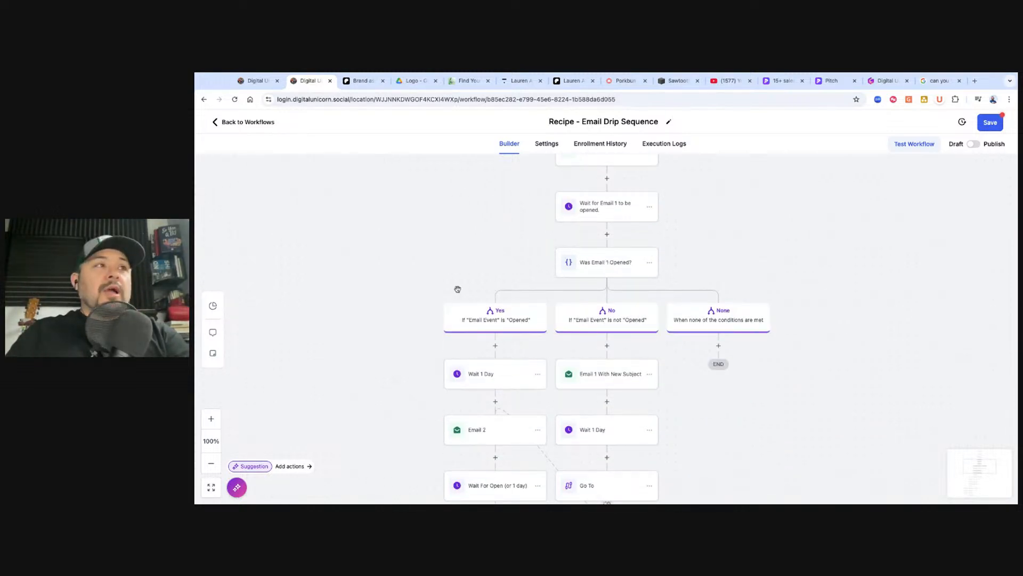
scroll(477, 336, "down", 1)
scroll(475, 337, "down", 3)
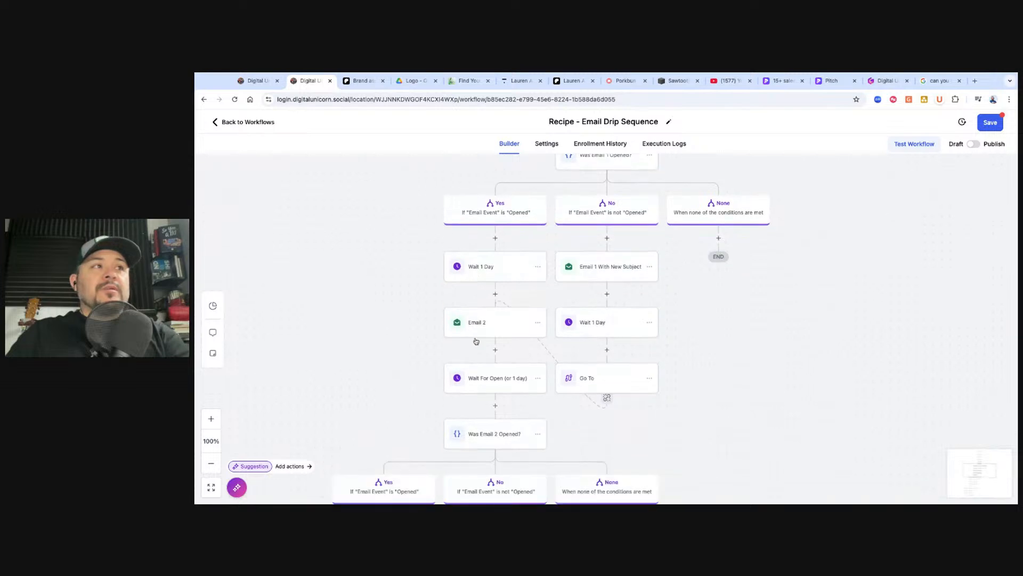
scroll(476, 341, "up", 1)
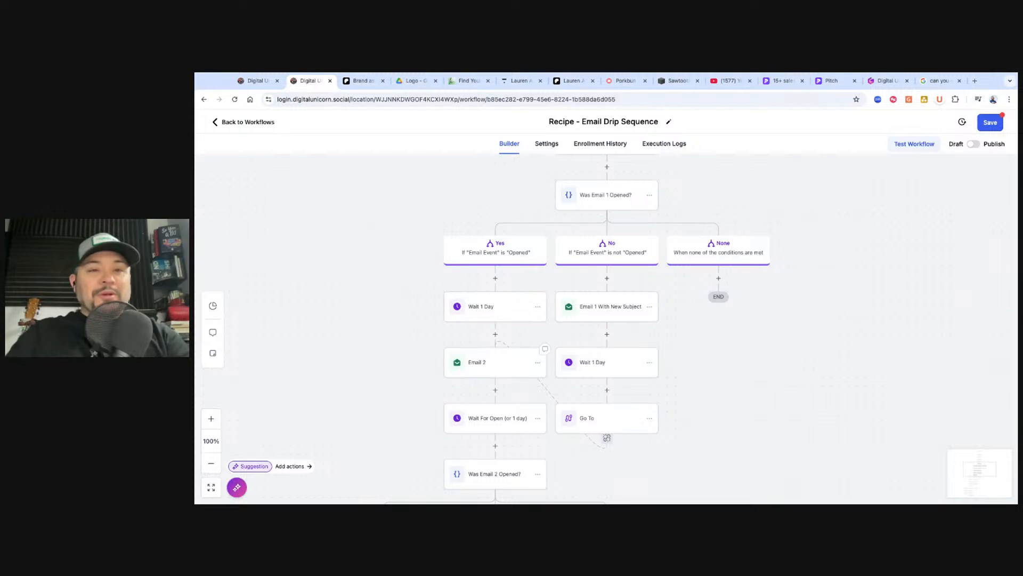
scroll(486, 359, "down", 1)
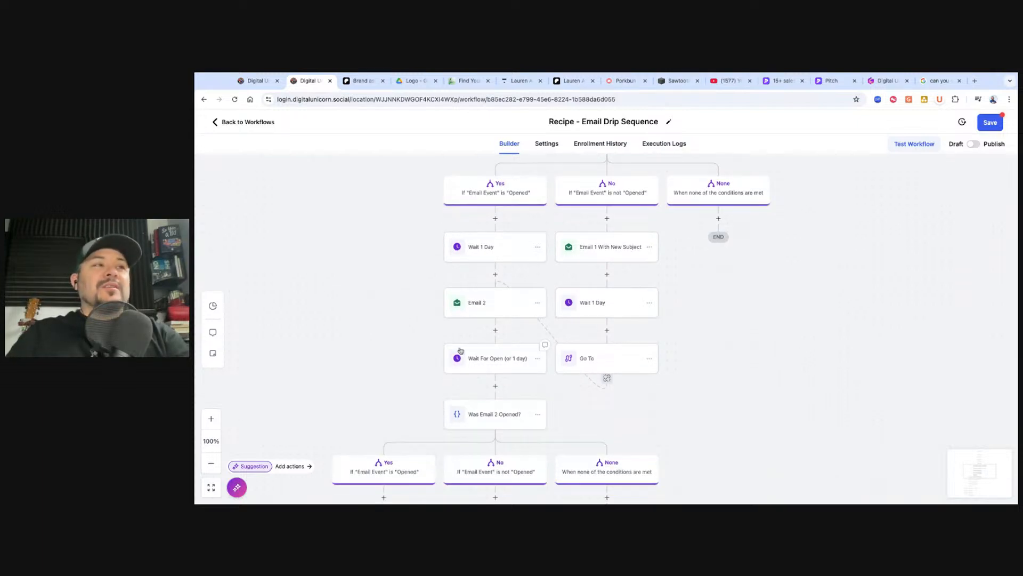
scroll(469, 358, "down", 2)
scroll(470, 333, "down", 1)
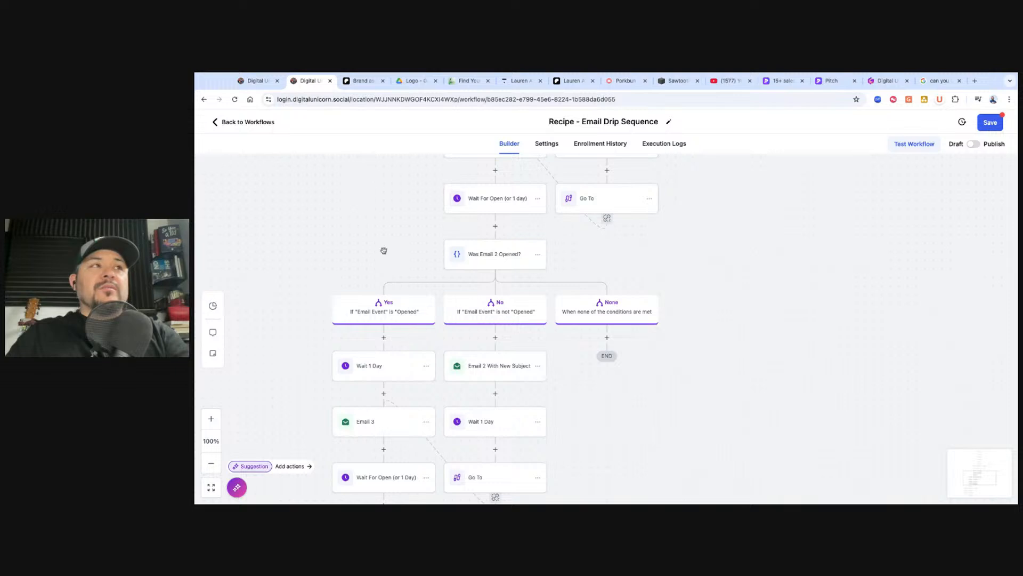
scroll(501, 228, "up", 2)
scroll(492, 327, "down", 1)
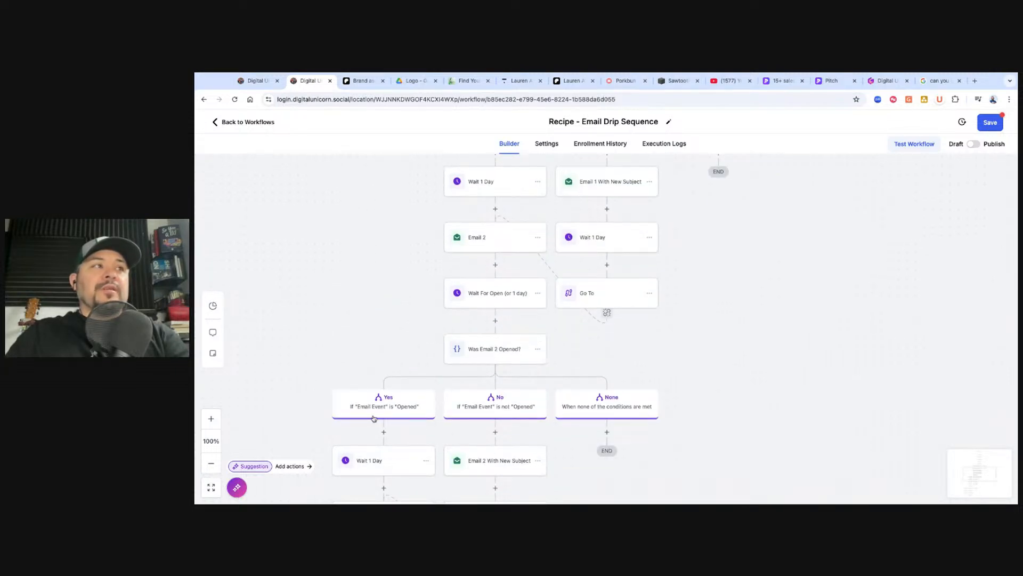
scroll(374, 418, "down", 5)
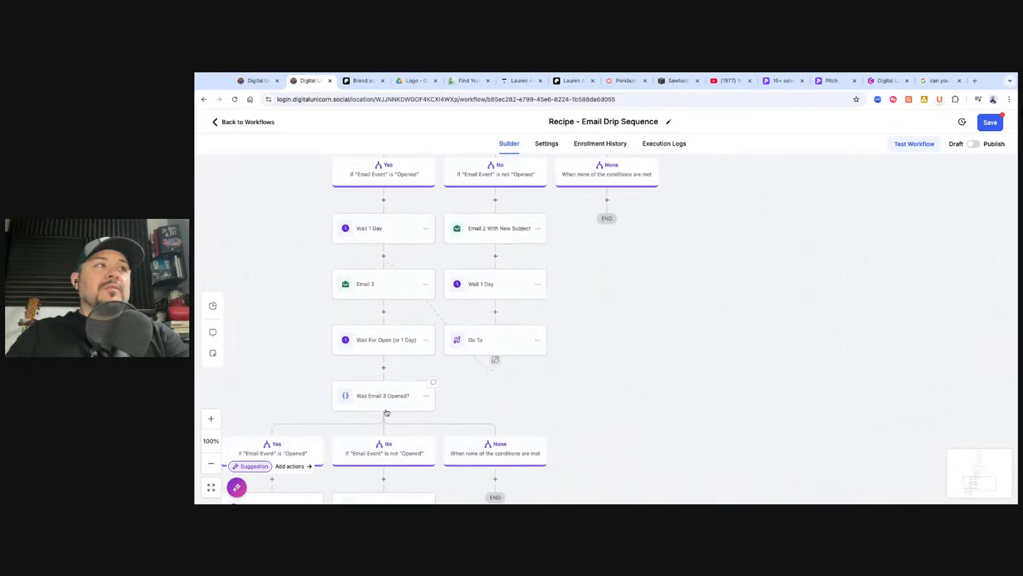
scroll(387, 412, "up", 4)
scroll(495, 427, "down", 3)
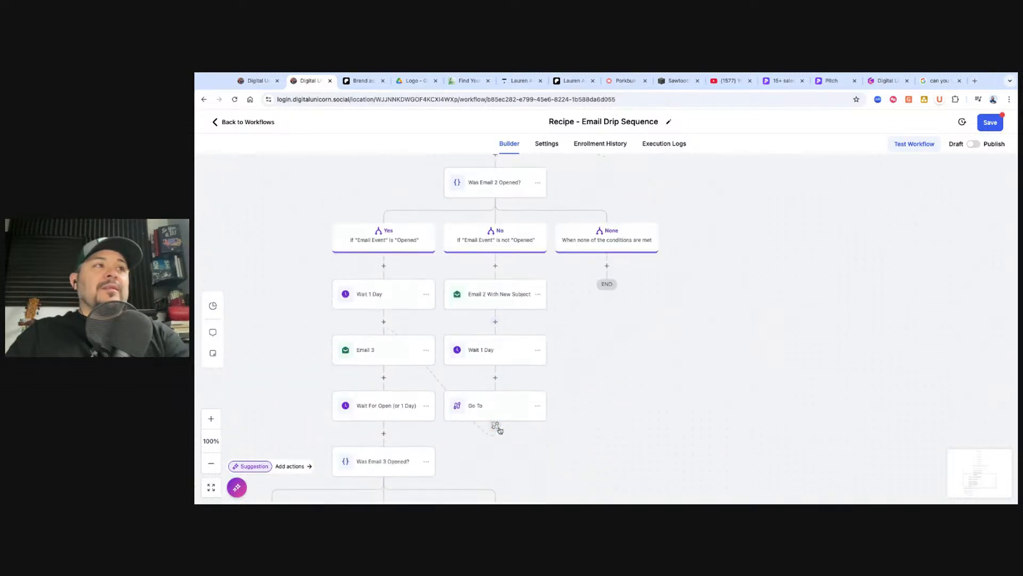
scroll(495, 403, "down", 1)
scroll(495, 403, "down", 4)
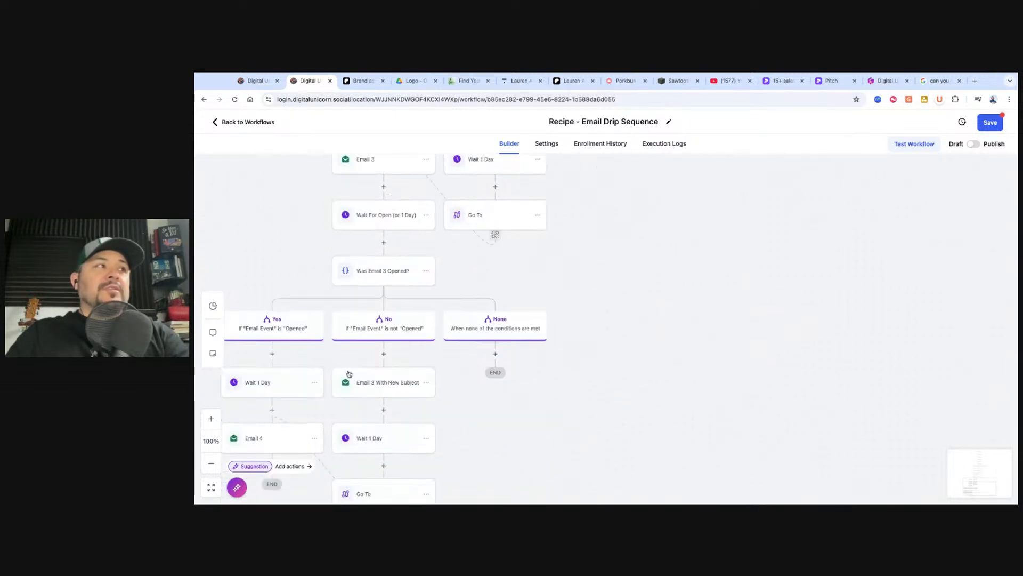
scroll(304, 367, "down", 2)
scroll(304, 367, "up", 15)
scroll(606, 328, "up", 5)
scroll(606, 327, "down", 5)
scroll(606, 328, "up", 2)
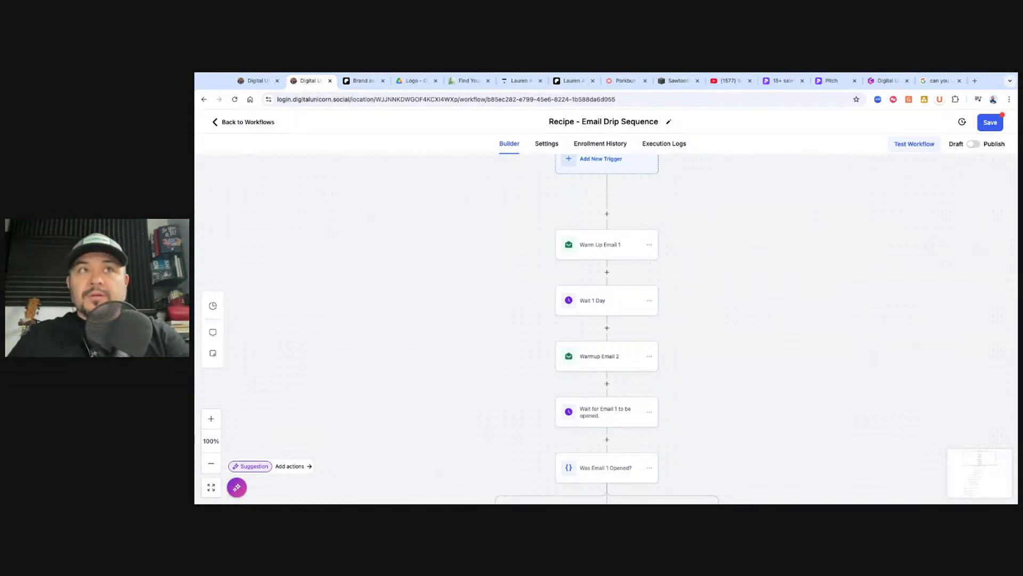
scroll(537, 331, "down", 2)
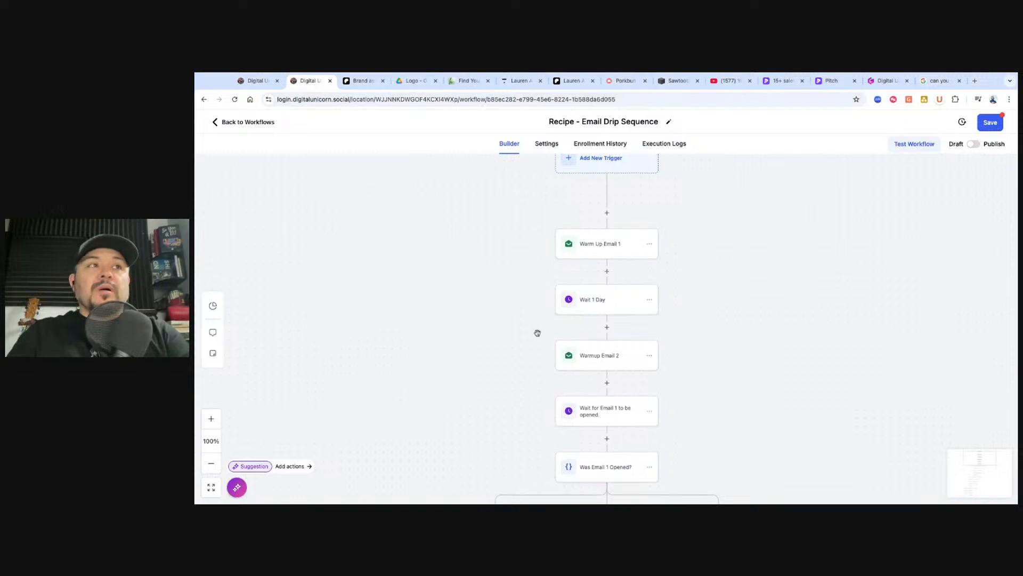
scroll(524, 365, "down", 3)
scroll(463, 373, "down", 3)
scroll(482, 378, "up", 10)
scroll(615, 371, "down", 1)
left_click(597, 316)
left_click(792, 299)
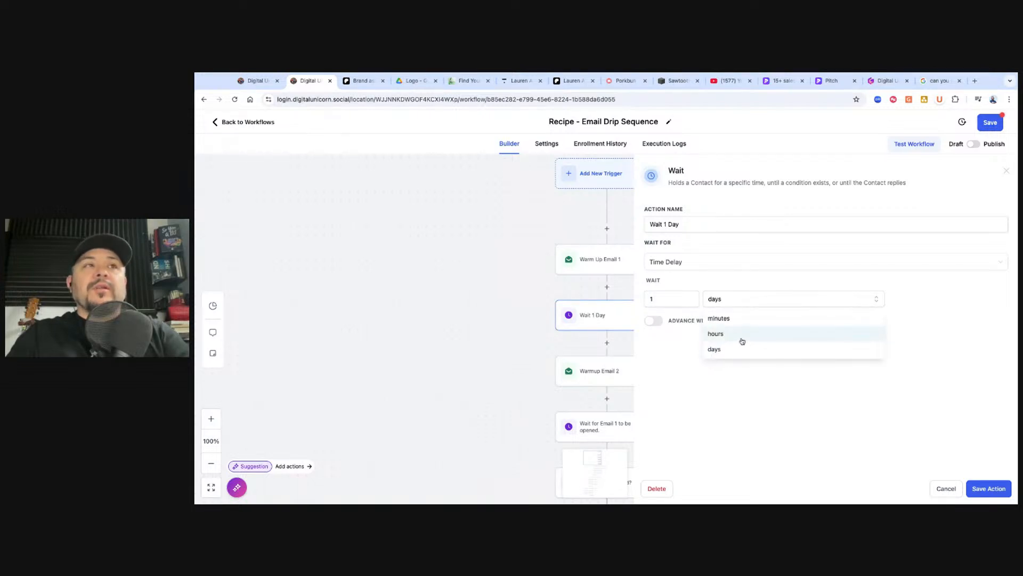
left_click(953, 324)
left_click(835, 307)
left_click(949, 322)
left_click(947, 488)
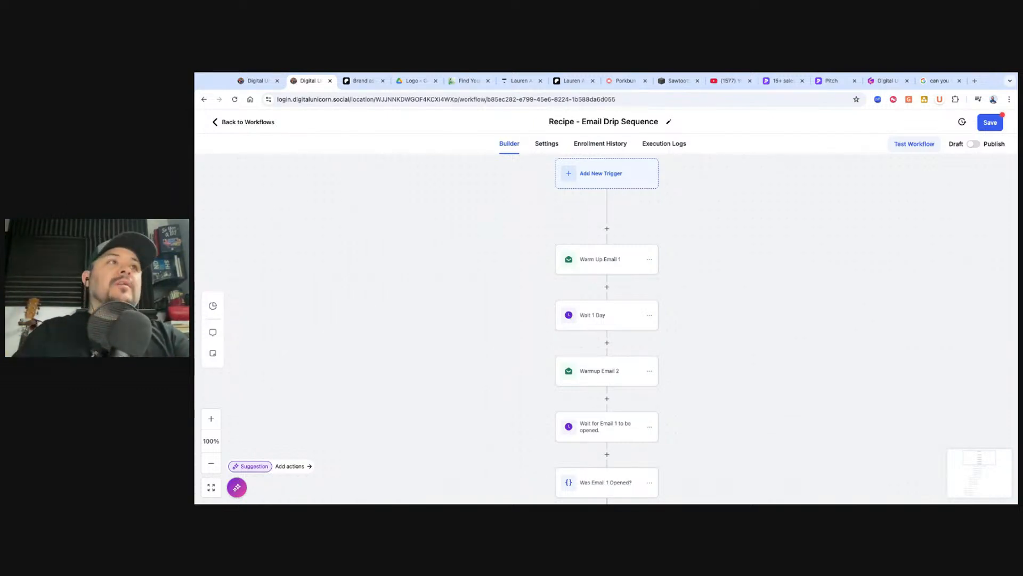
Review the restructured Recipe - Email Drip Sequence steps and save the draft
scroll(660, 333, "down", 2)
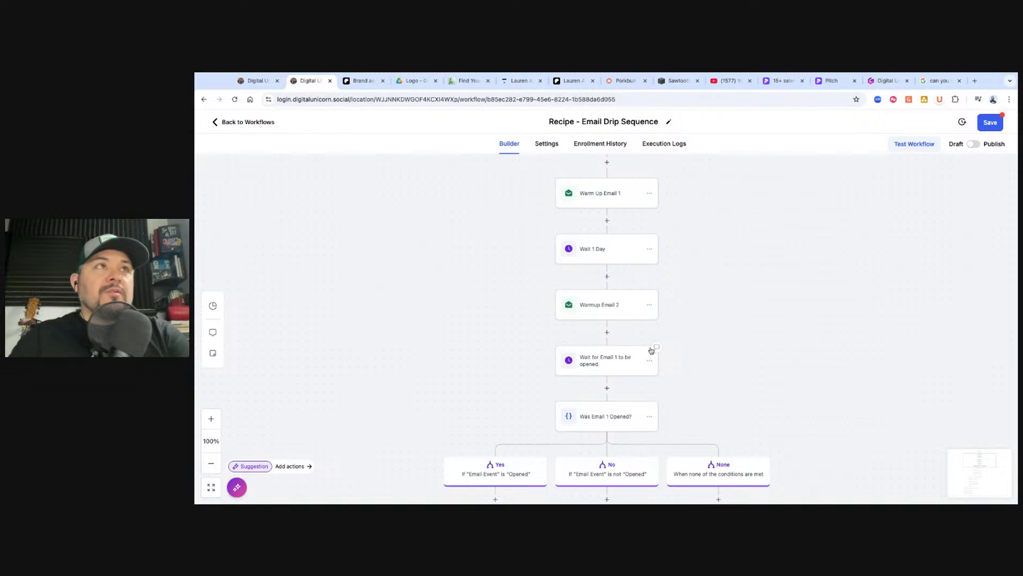
scroll(759, 226, "down", 8)
scroll(718, 328, "up", 9)
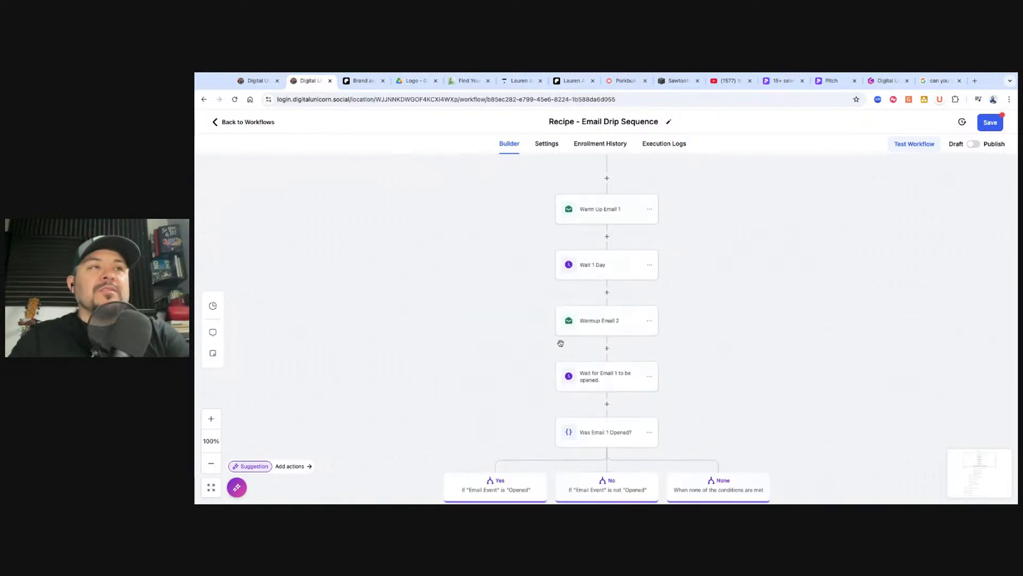
scroll(533, 334, "down", 8)
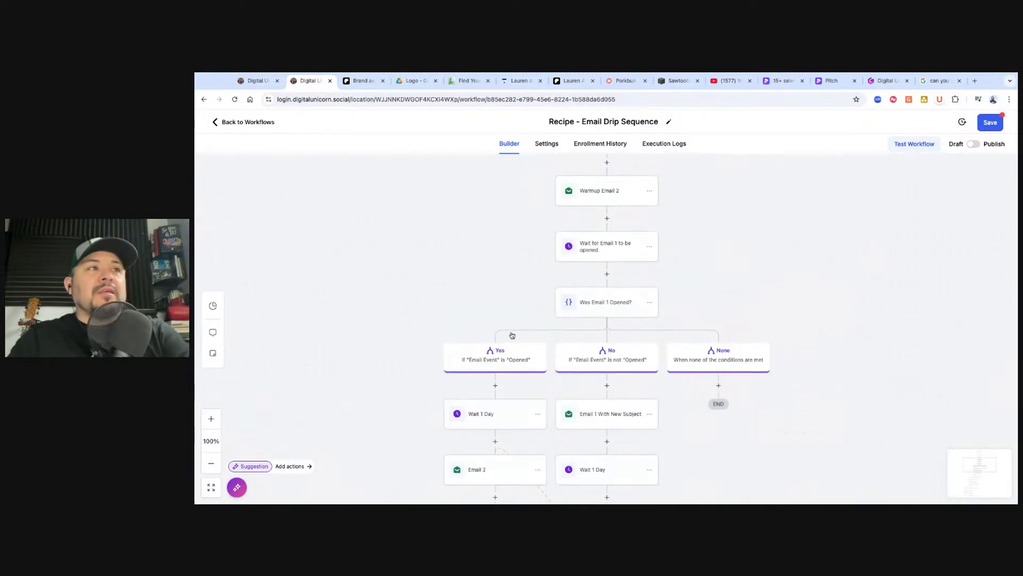
scroll(510, 332, "down", 15)
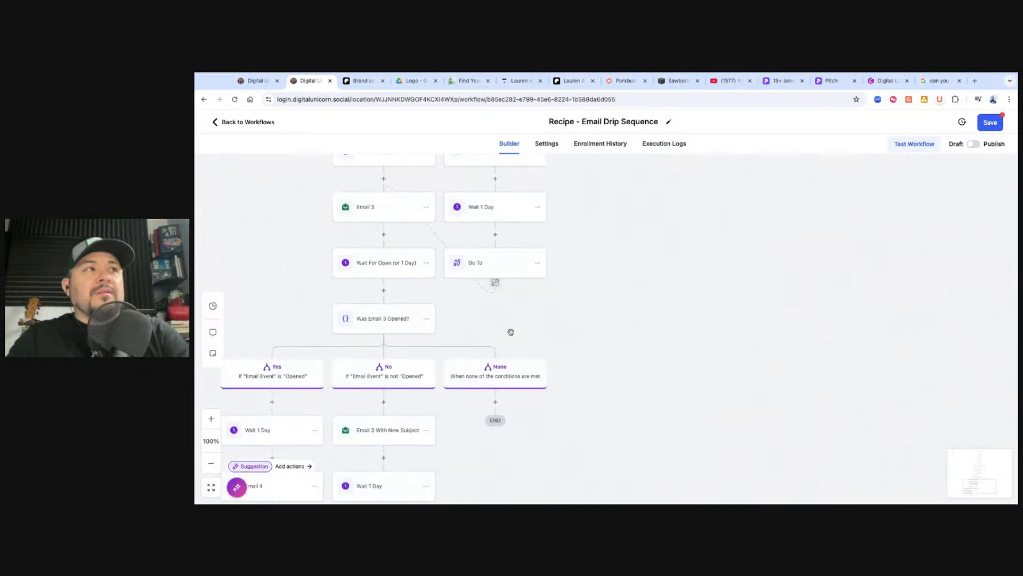
scroll(424, 329, "up", 20)
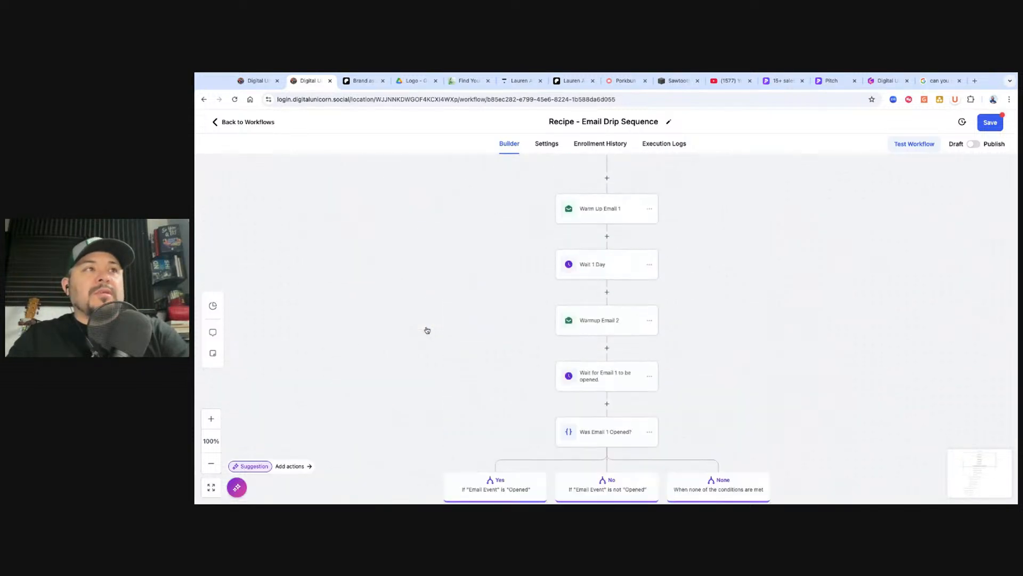
scroll(538, 370, "up", 1)
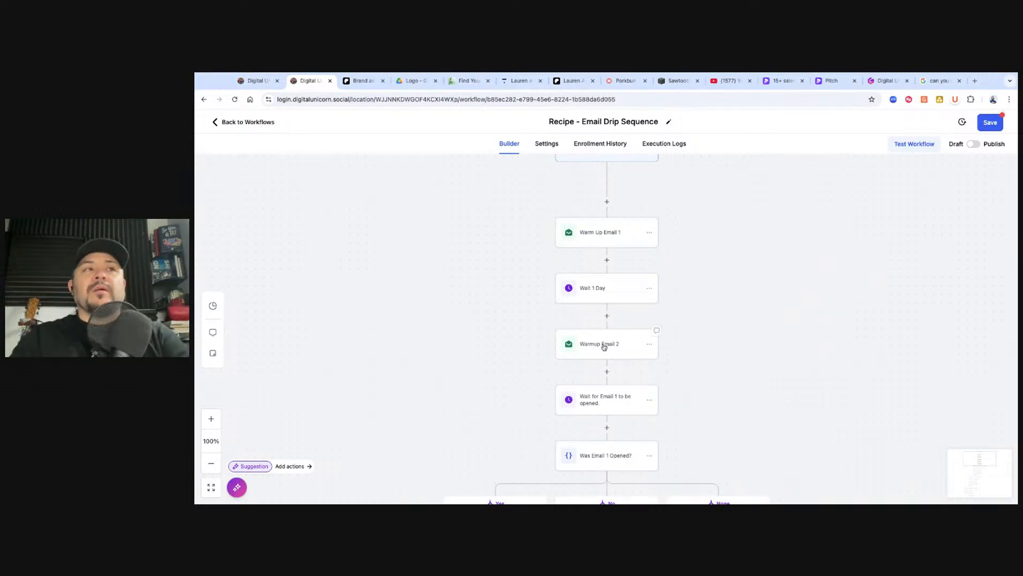
left_click(994, 126)
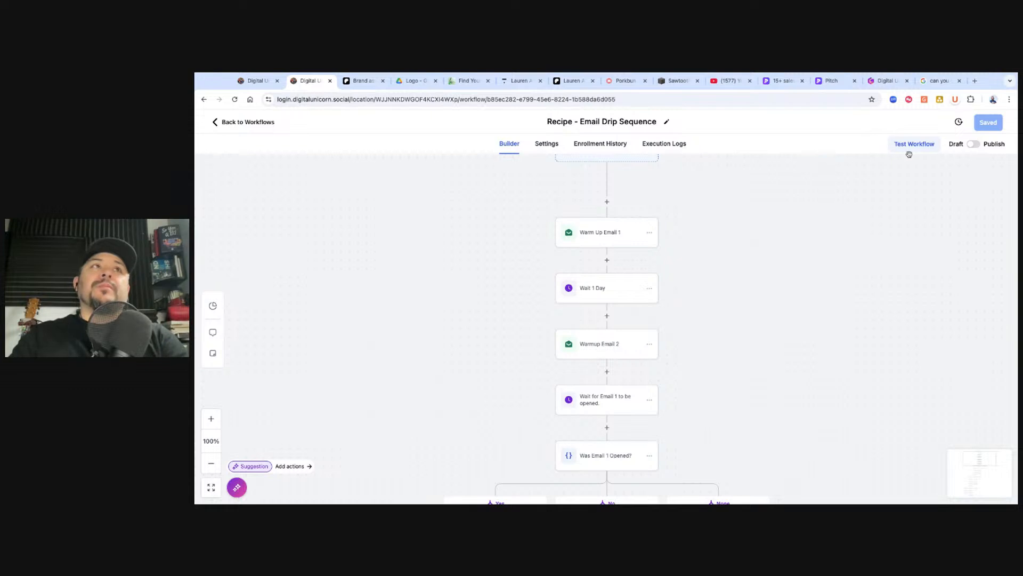
Switch the workflow to Published, save it, and return to the Workflow List
left_click(972, 146)
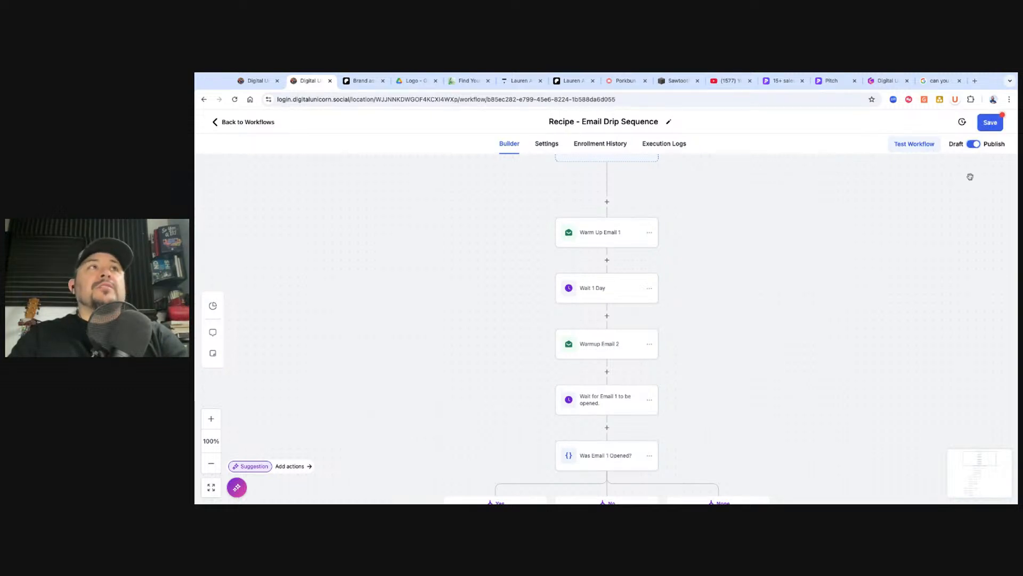
left_click(551, 122)
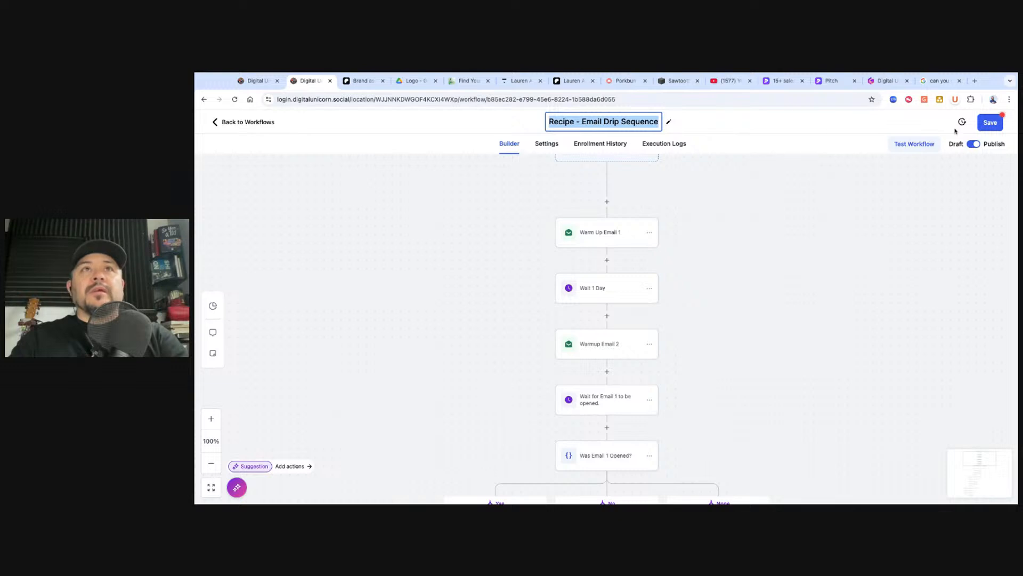
left_click(989, 124)
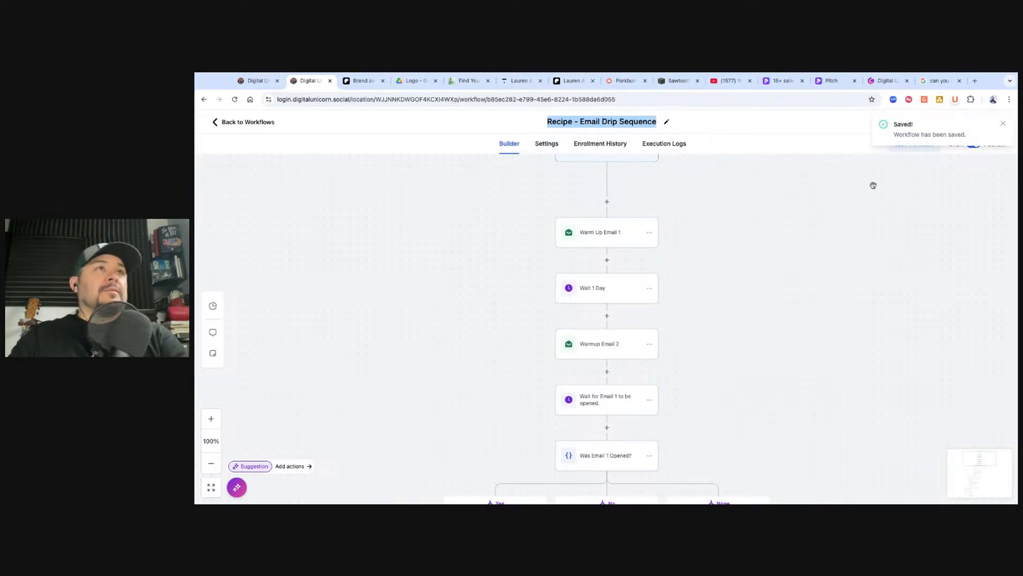
left_click(1002, 124)
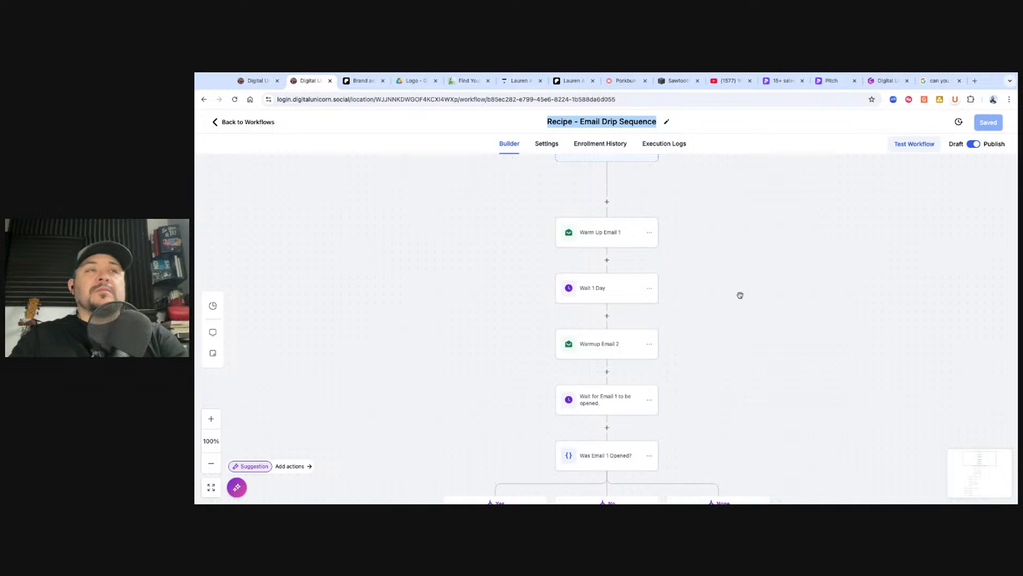
scroll(737, 296, "up", 3)
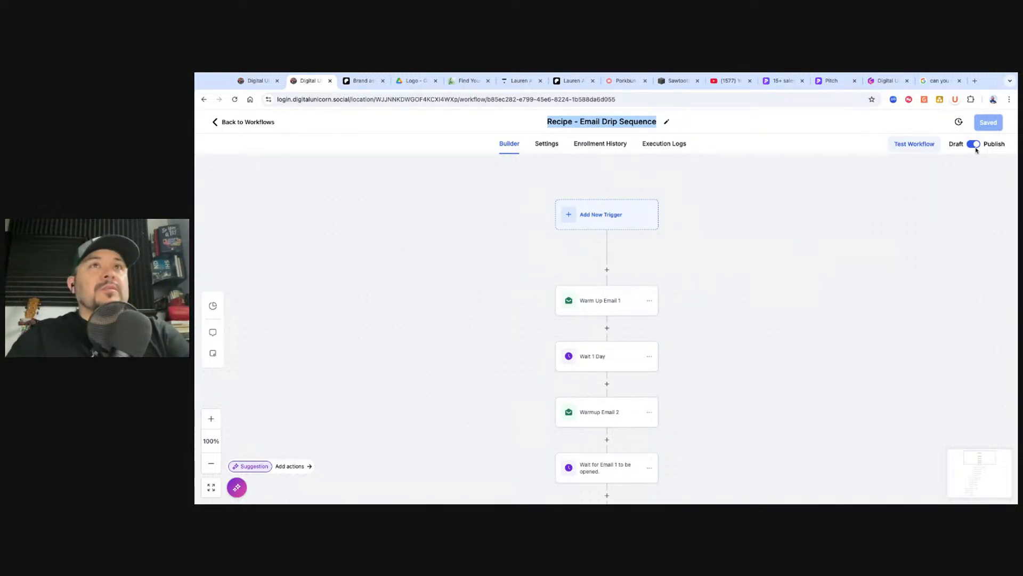
left_click(243, 119)
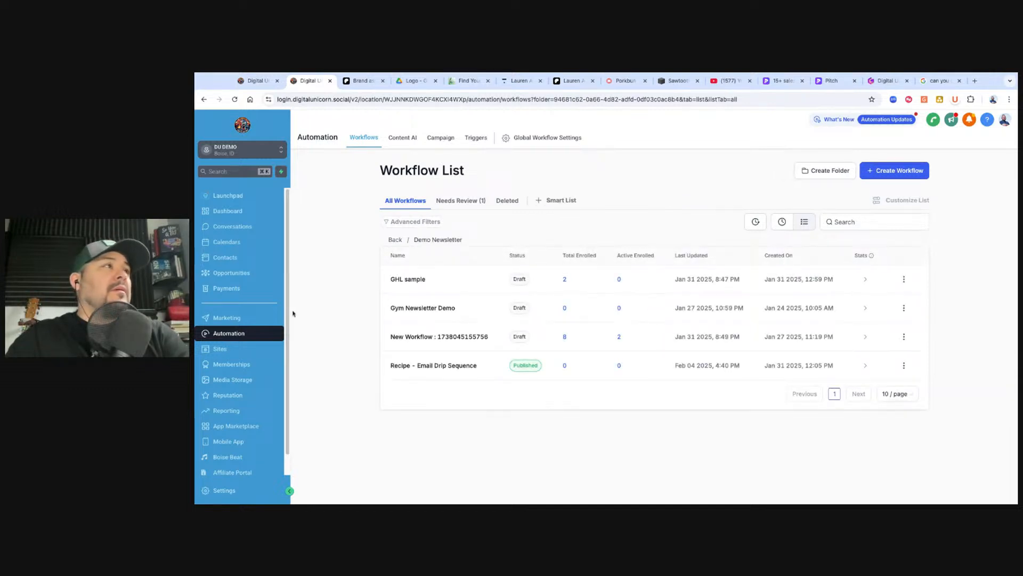
In Contacts, tick one contact and apply a 'battlefield' tag filter
left_click(226, 257)
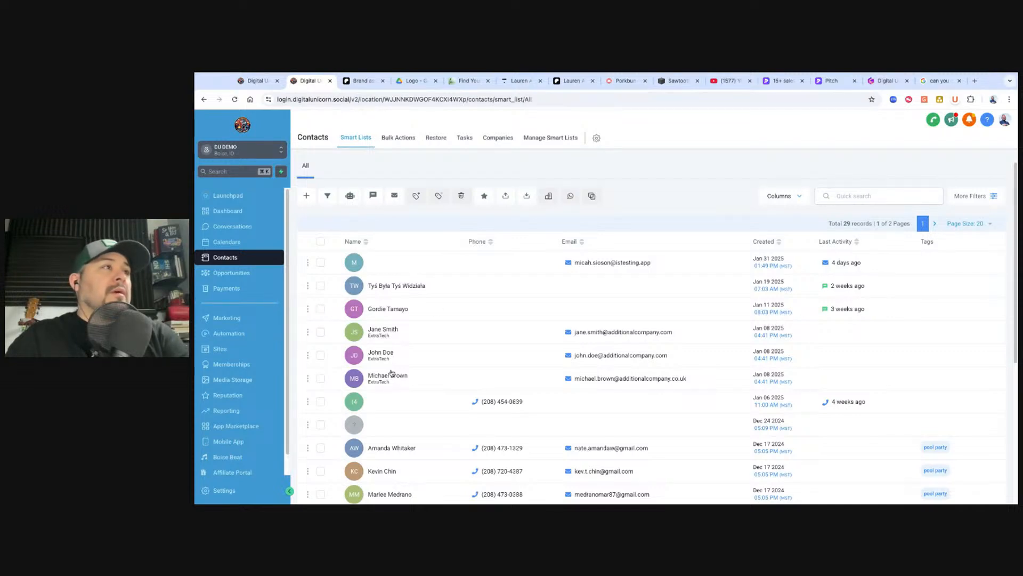
left_click(320, 332)
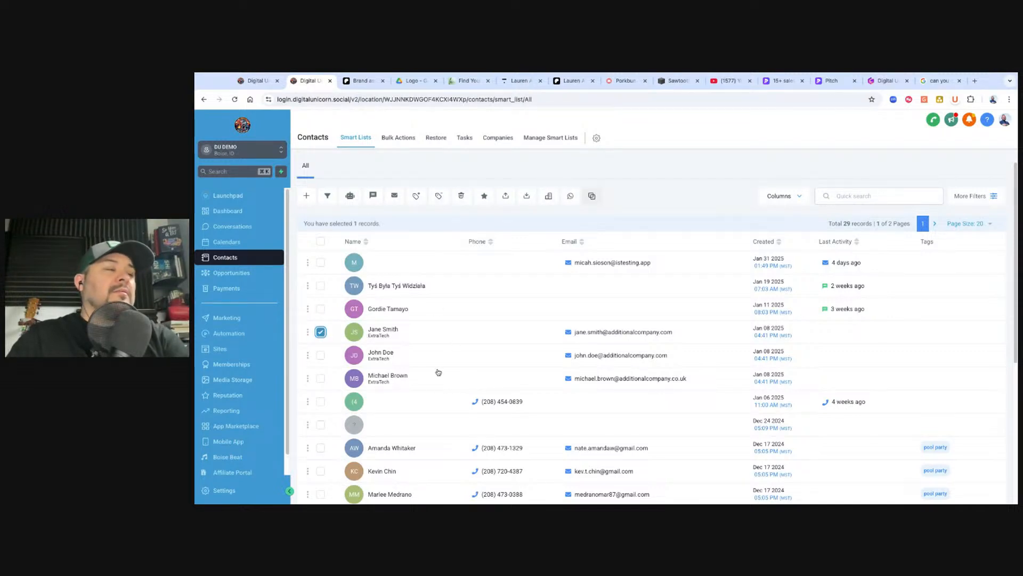
left_click(977, 198)
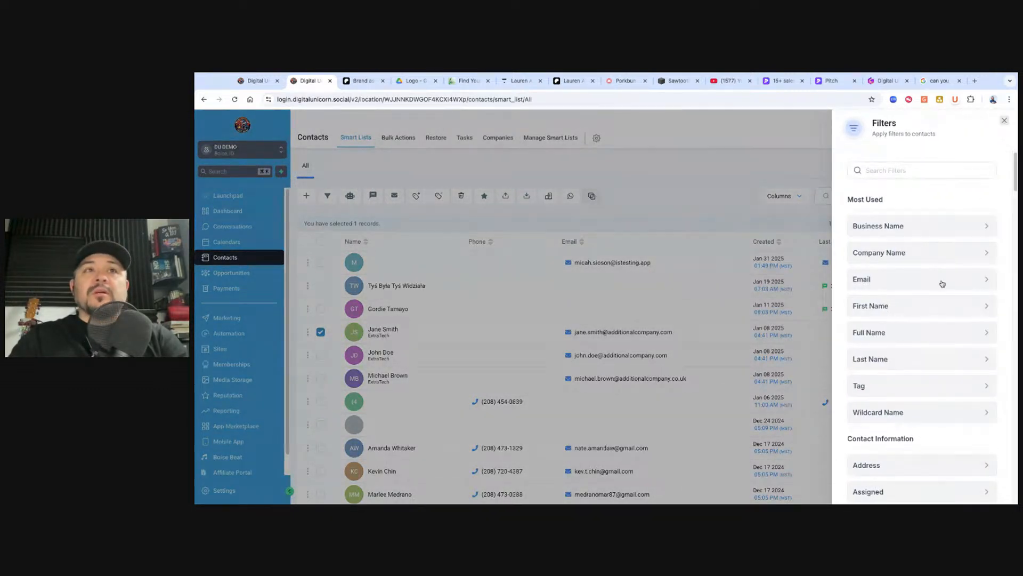
left_click(971, 391)
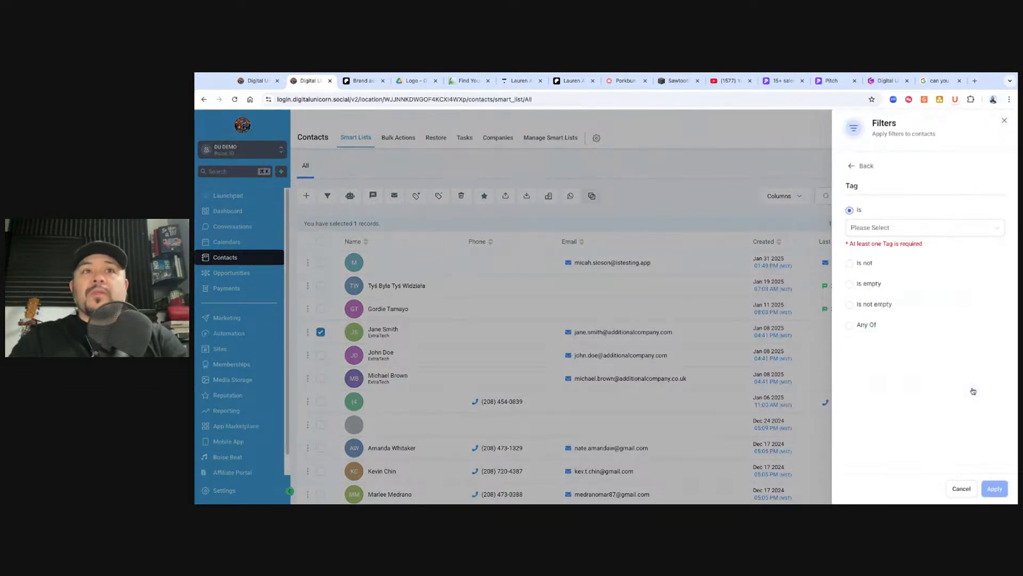
left_click(964, 229)
scroll(880, 312, "down", 1)
scroll(880, 313, "up", 3)
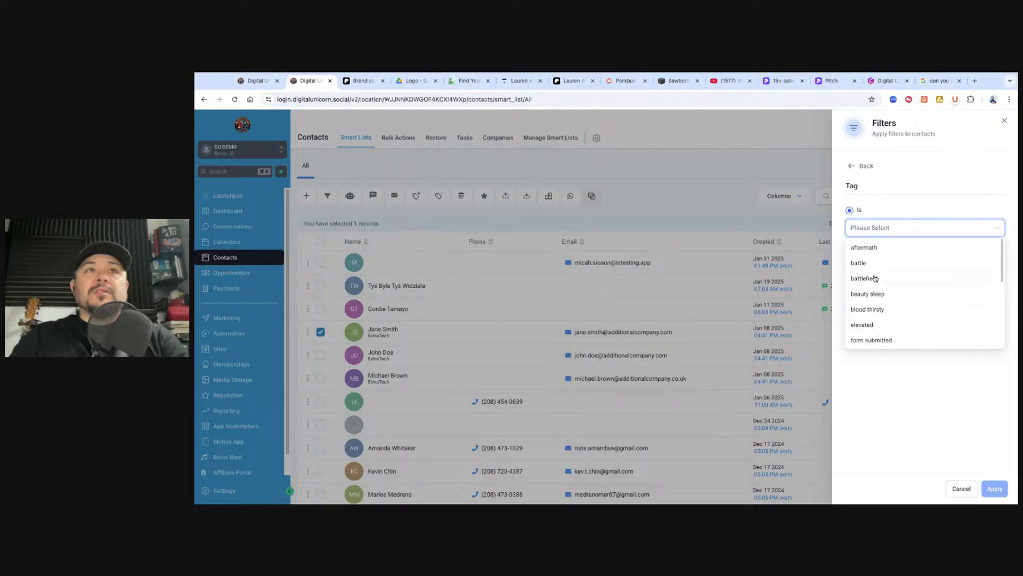
left_click(875, 278)
left_click(994, 488)
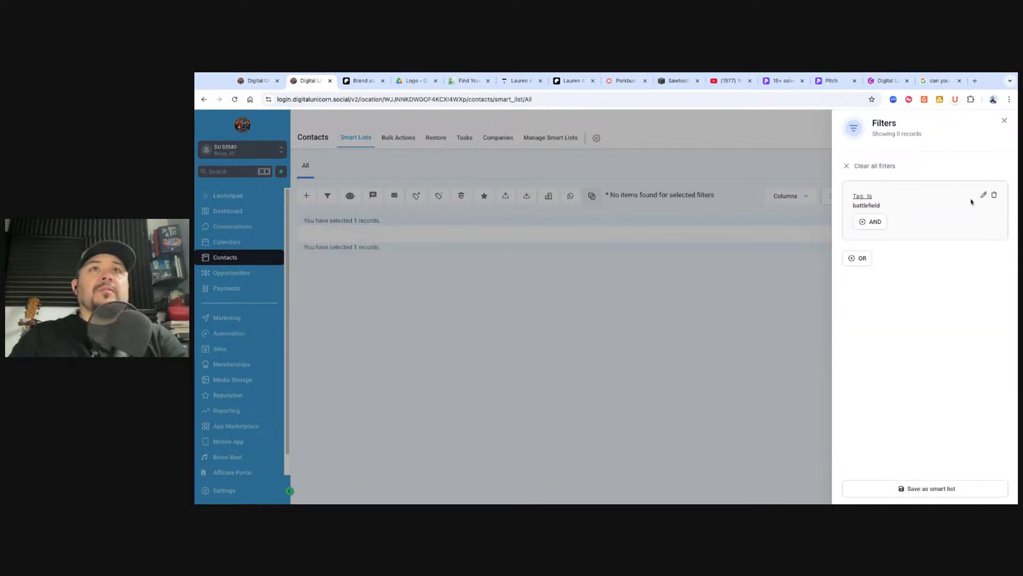
Remove the battlefield tag filter, cancel a new tag filter, and close the Filters panel
left_click(993, 195)
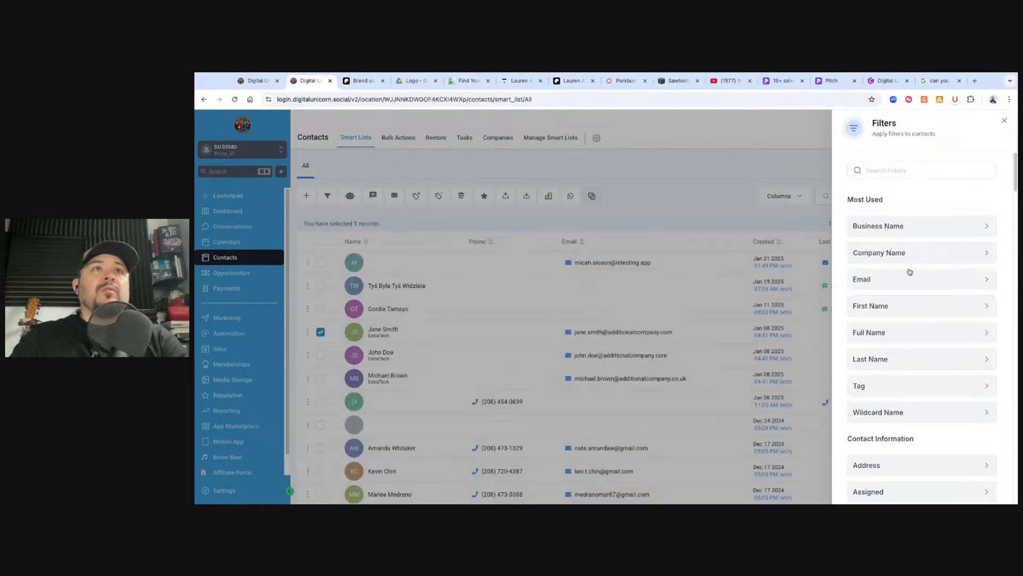
left_click(884, 384)
left_click(859, 229)
scroll(908, 304, "down", 3)
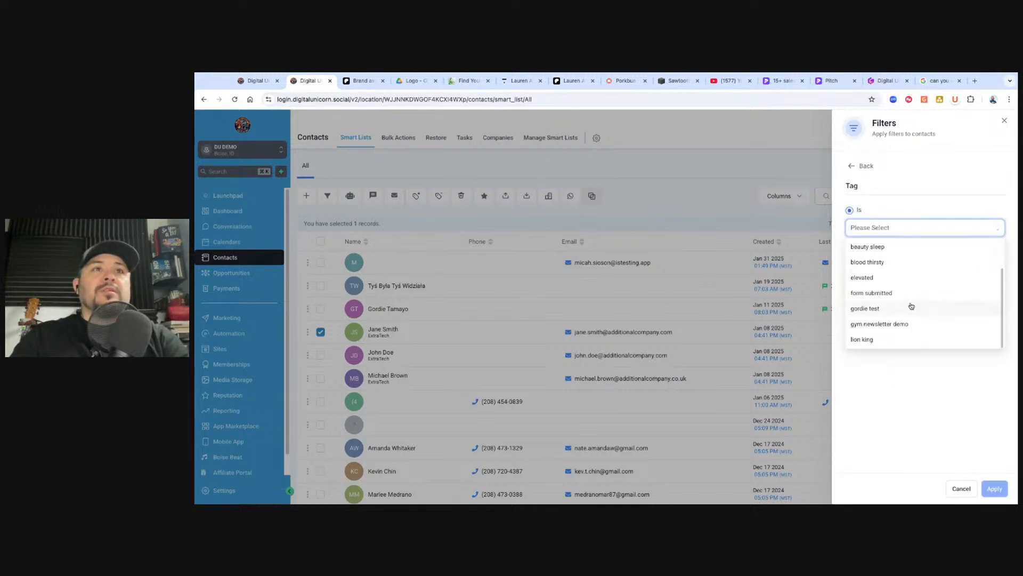
scroll(900, 319, "up", 3)
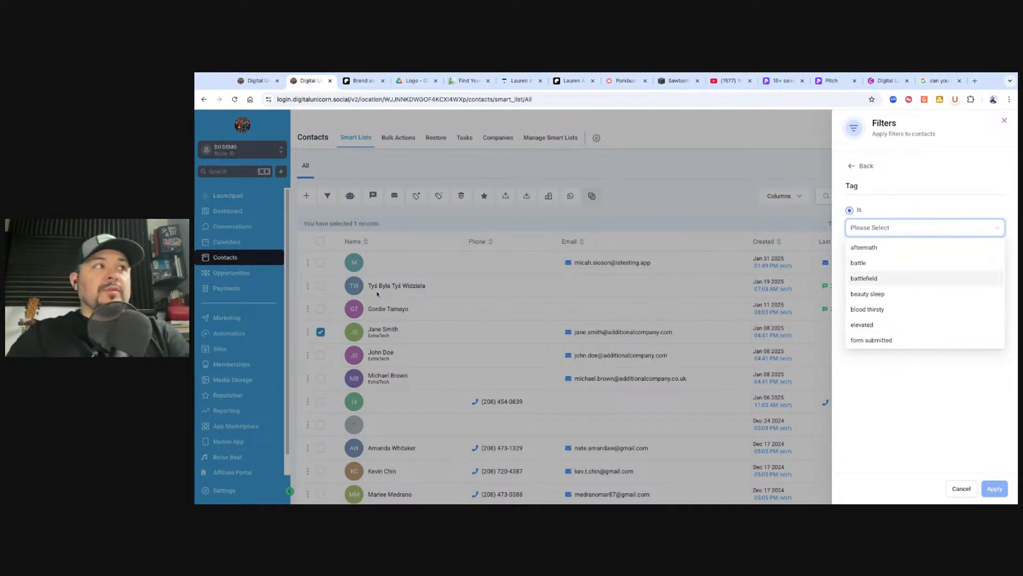
left_click(961, 489)
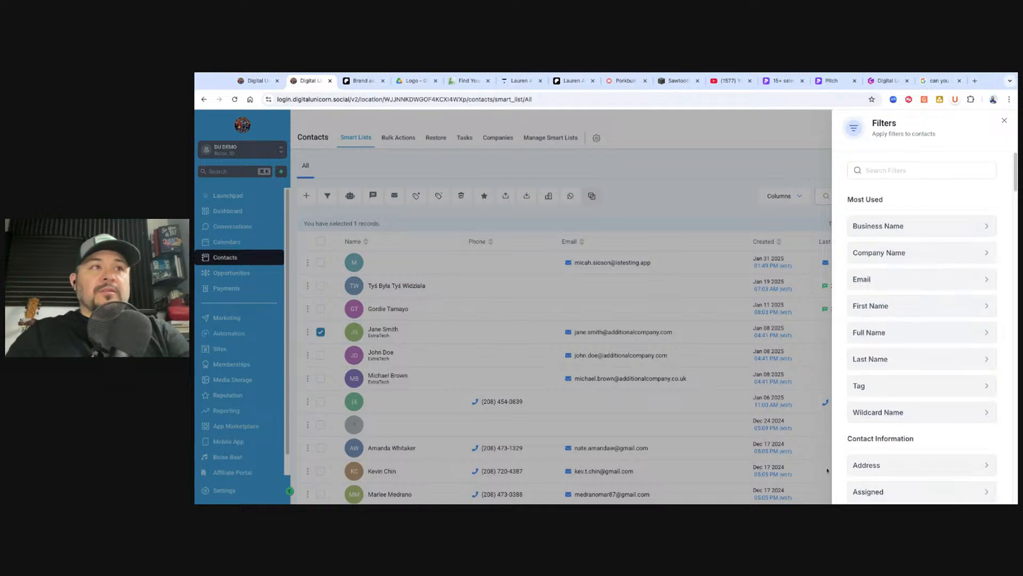
left_click(1004, 121)
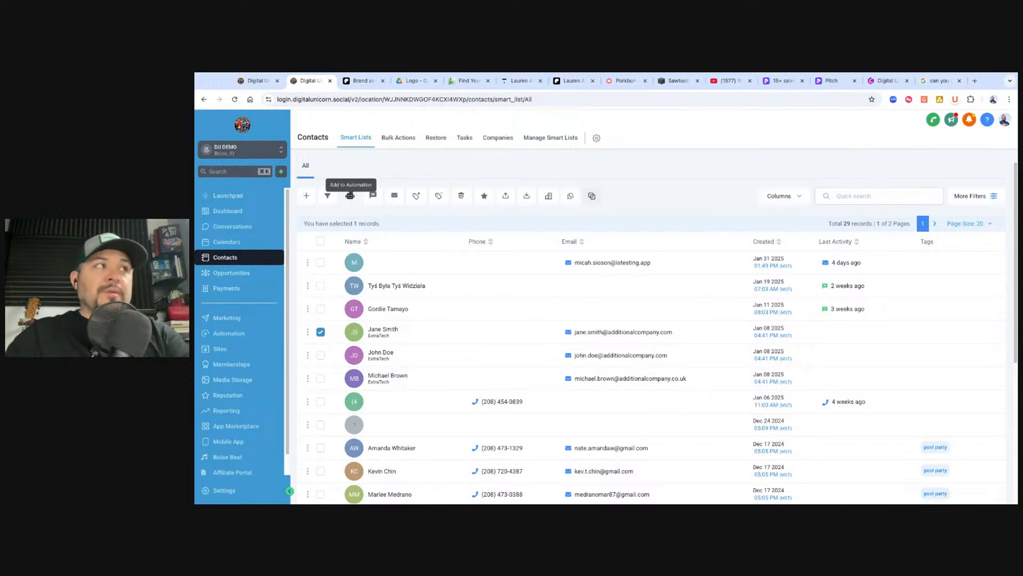
Start adding the ticked contact to an automation, with Automation Type set to Workflow
left_click(350, 195)
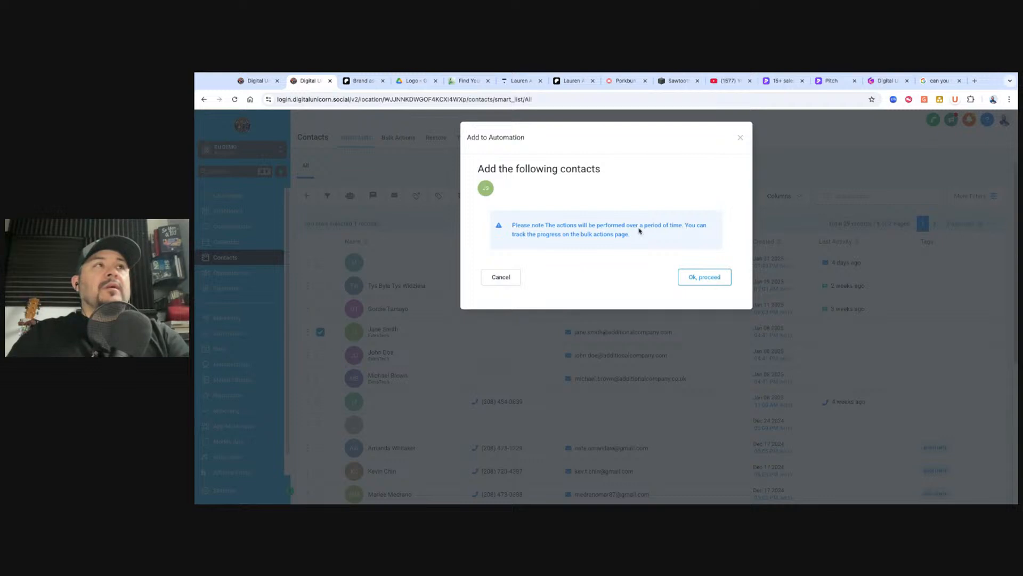
left_click(705, 276)
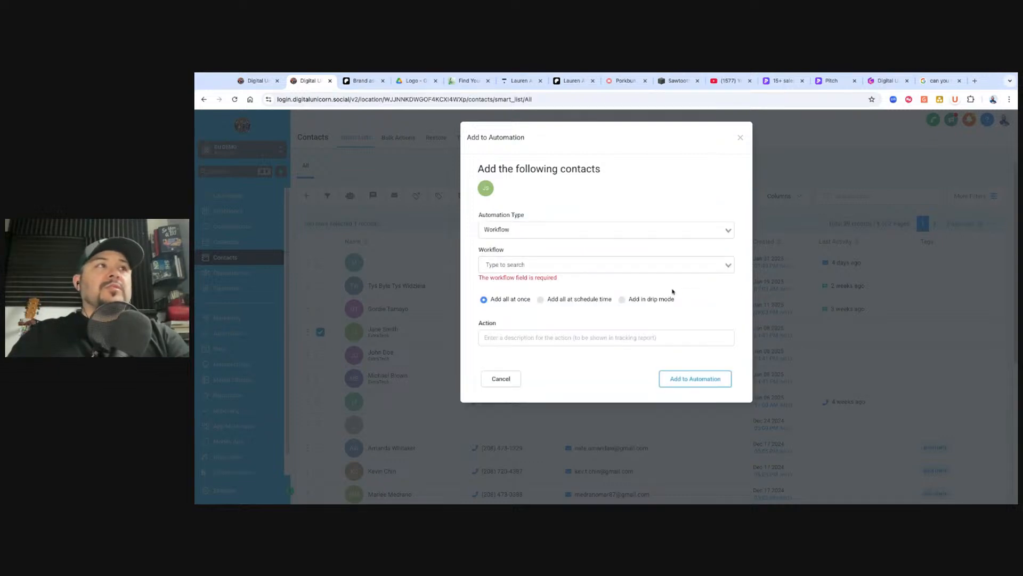
left_click(716, 233)
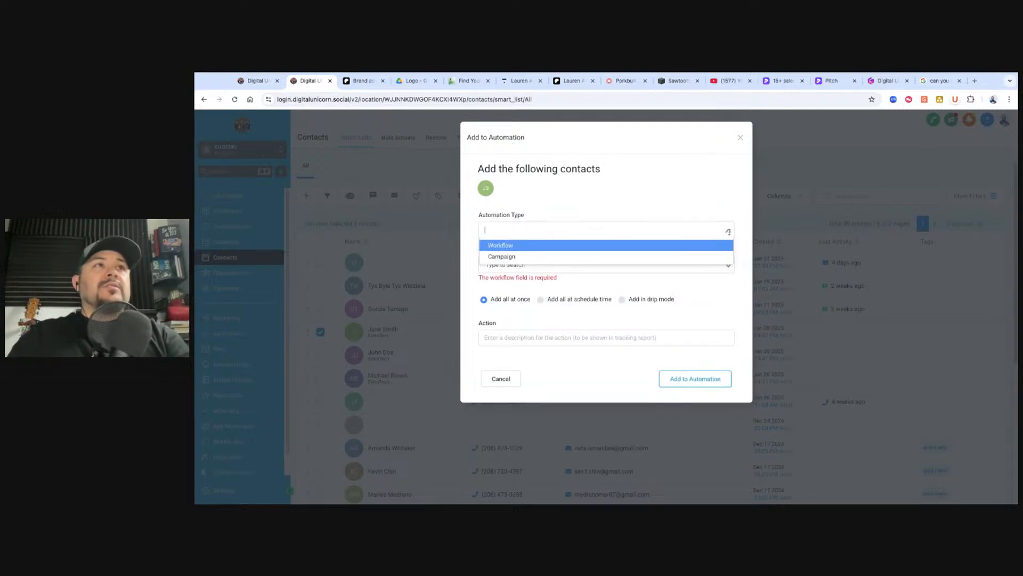
left_click(506, 256)
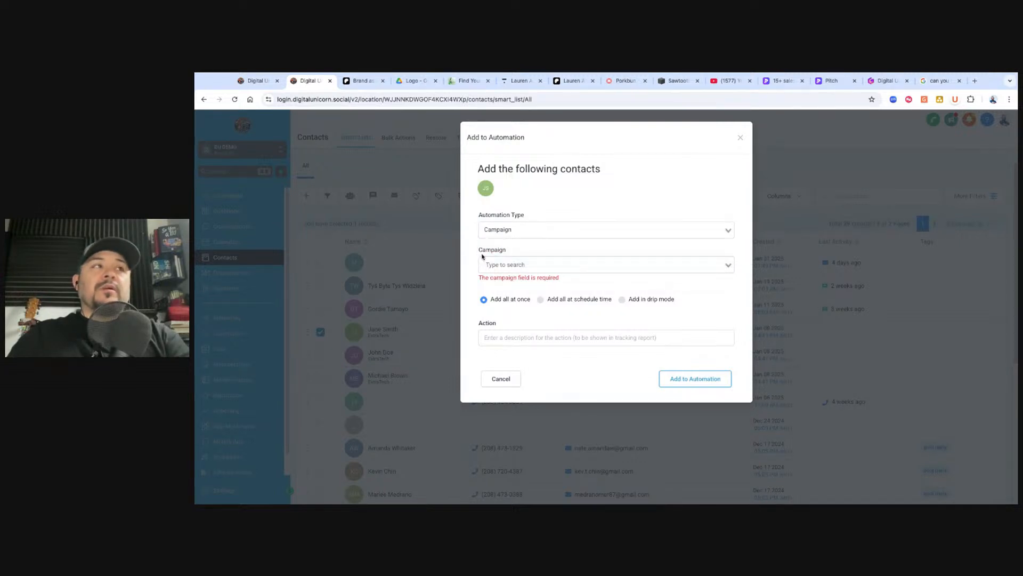
left_click(521, 264)
left_click(528, 251)
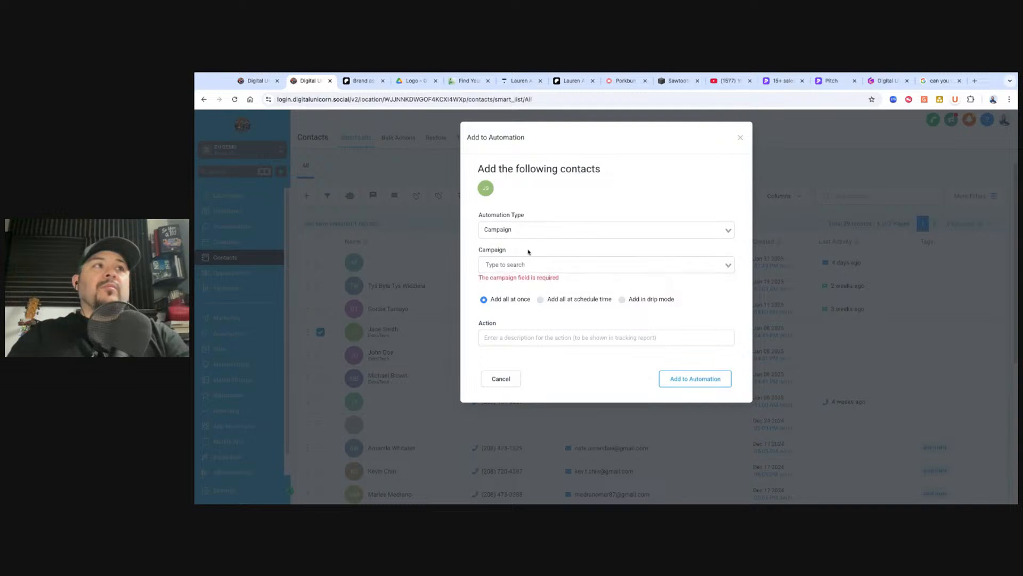
left_click(506, 230)
left_click(507, 246)
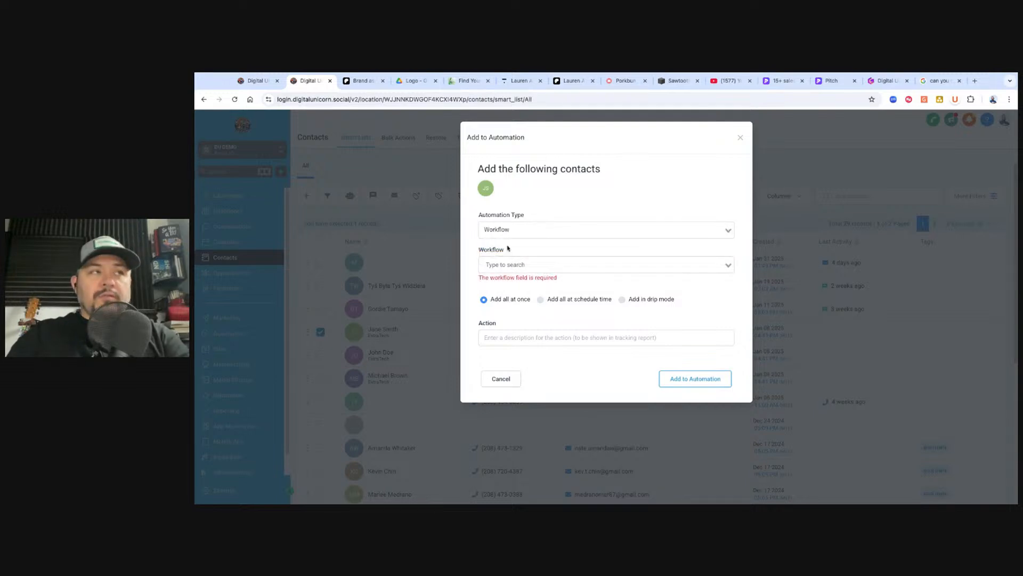
Choose the Recipe - Email Drip Sequence workflow and enter 'Email' as the action description
left_click(721, 268)
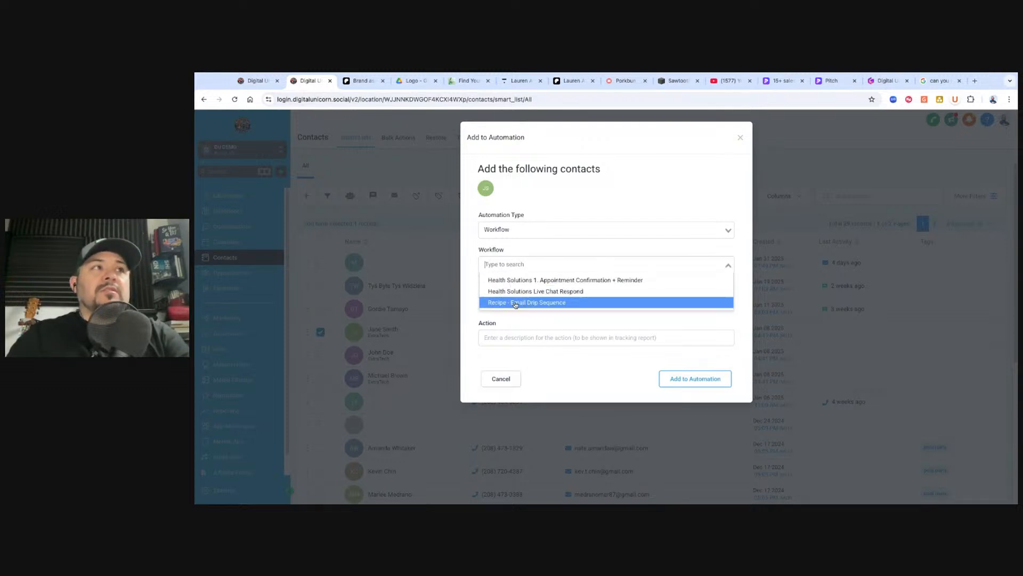
left_click(530, 303)
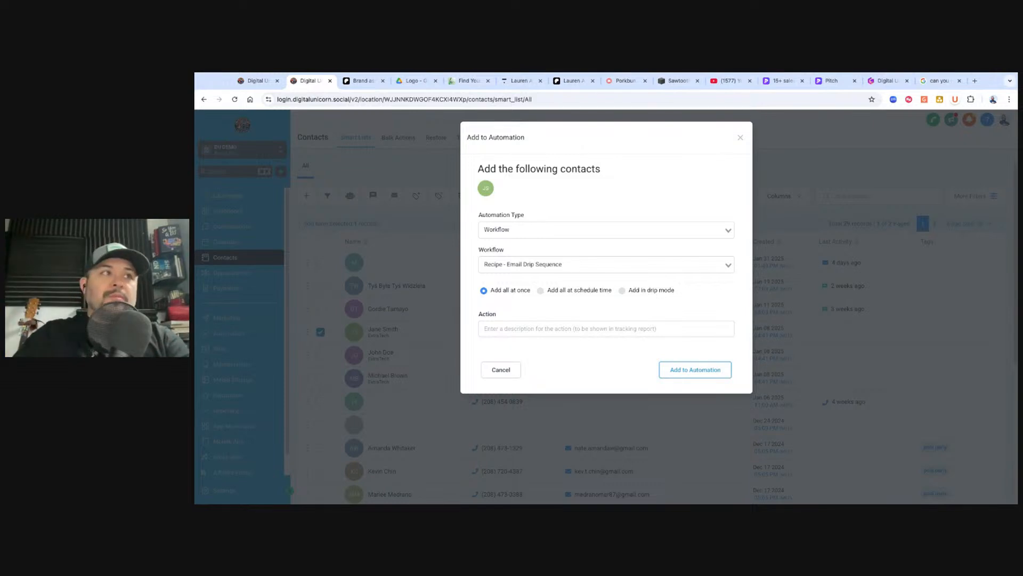
left_click(621, 328)
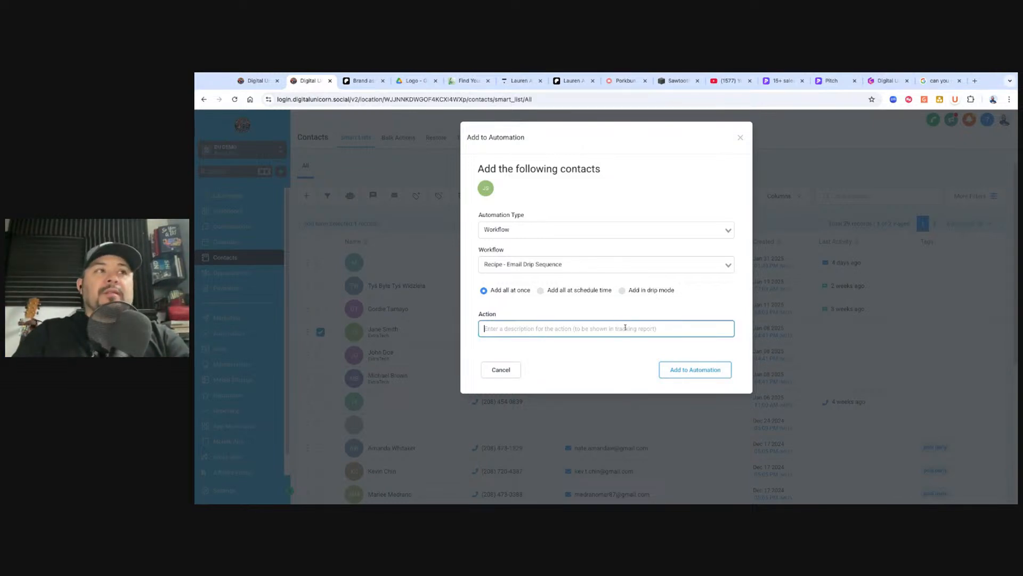
type("Email Drip Sequence")
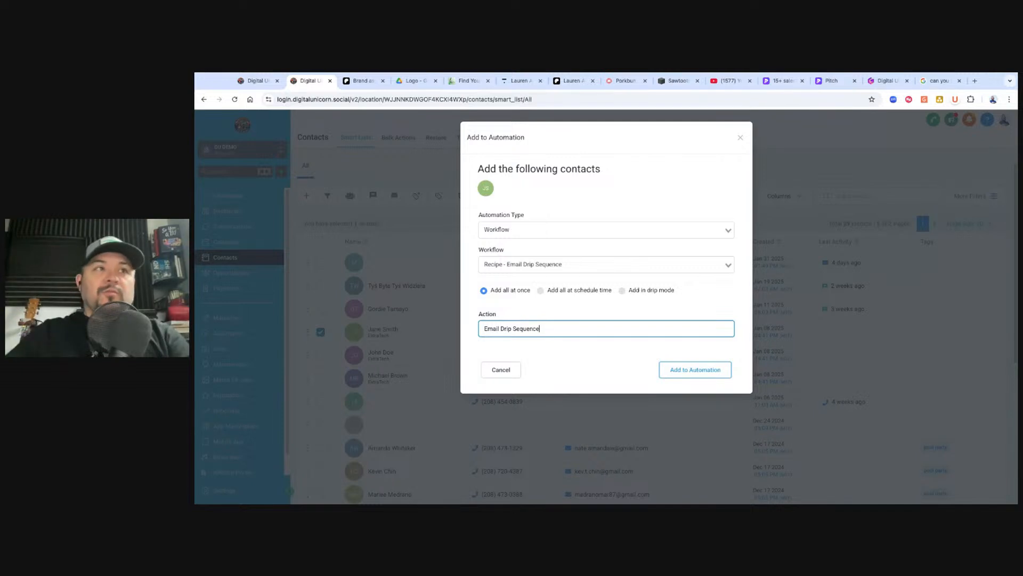
Cancel the enrollment and open Recipe - Email Drip Sequence from the Demo Newsletter automation folder
left_click(510, 369)
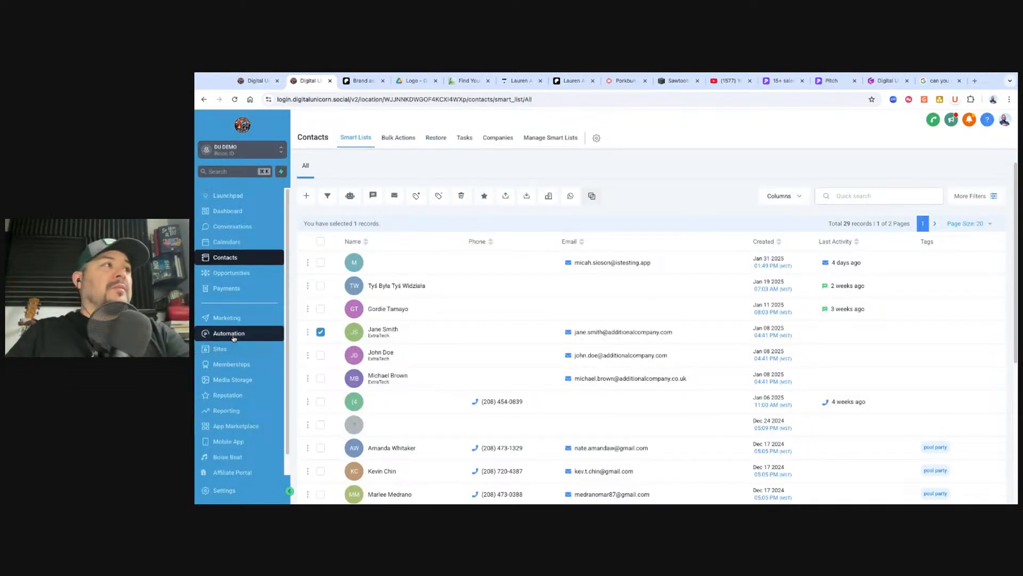
left_click(232, 334)
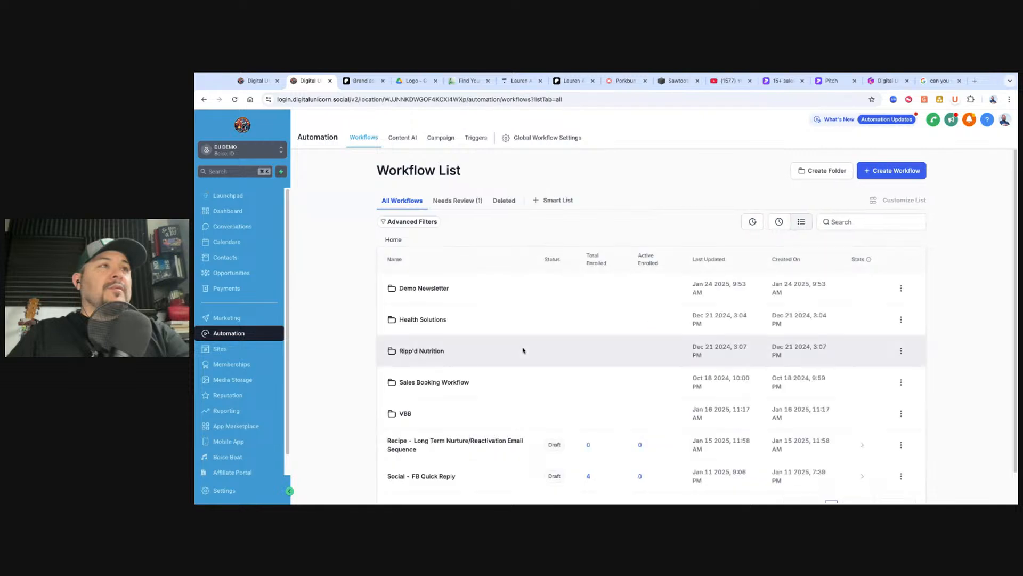
scroll(523, 350, "down", 1)
left_click(415, 256)
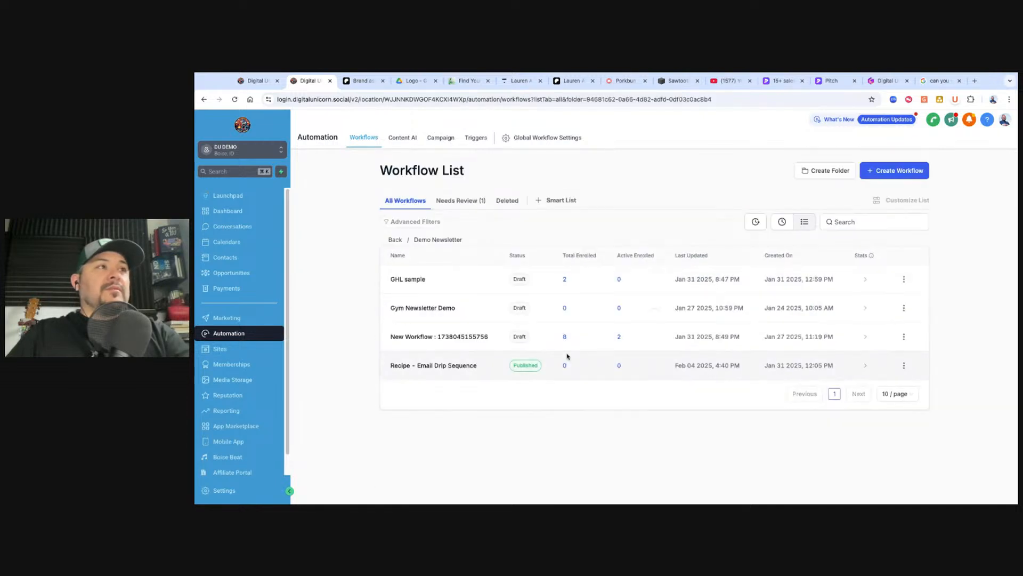
left_click(455, 368)
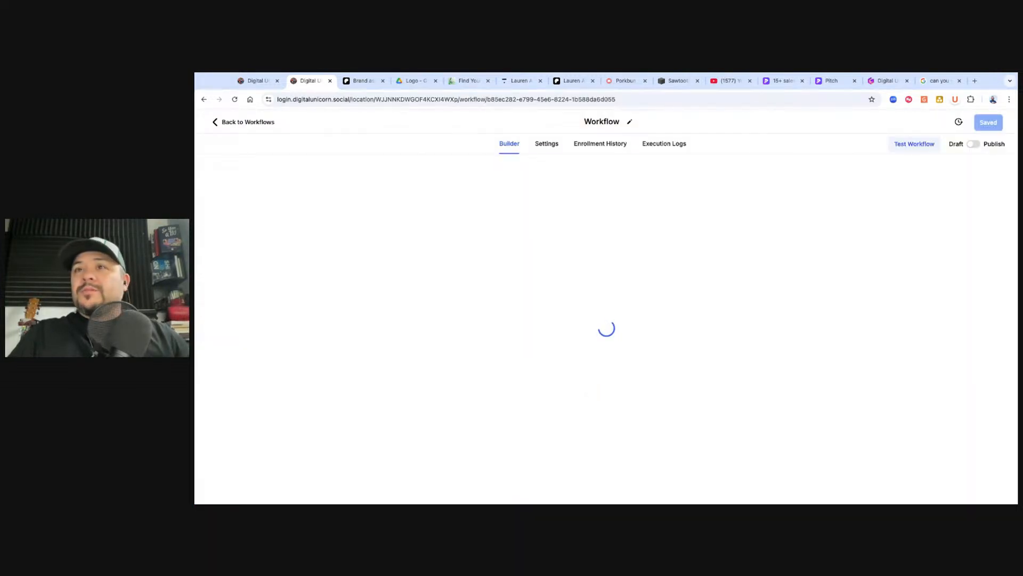